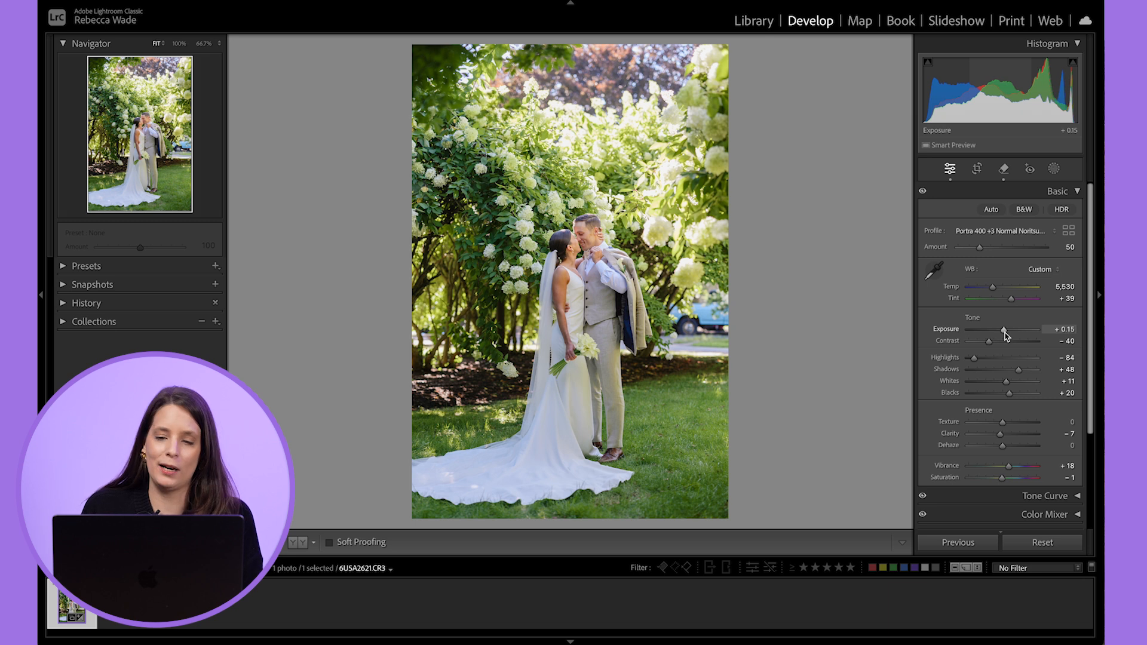
drag(1004, 332, 984, 333)
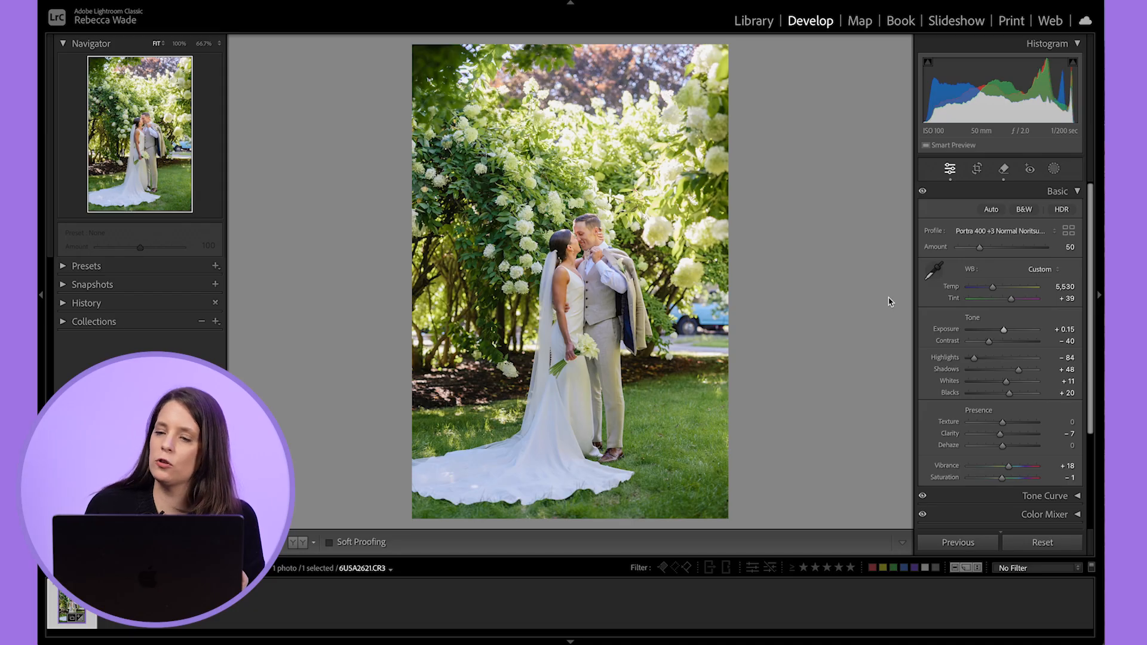
click(1054, 170)
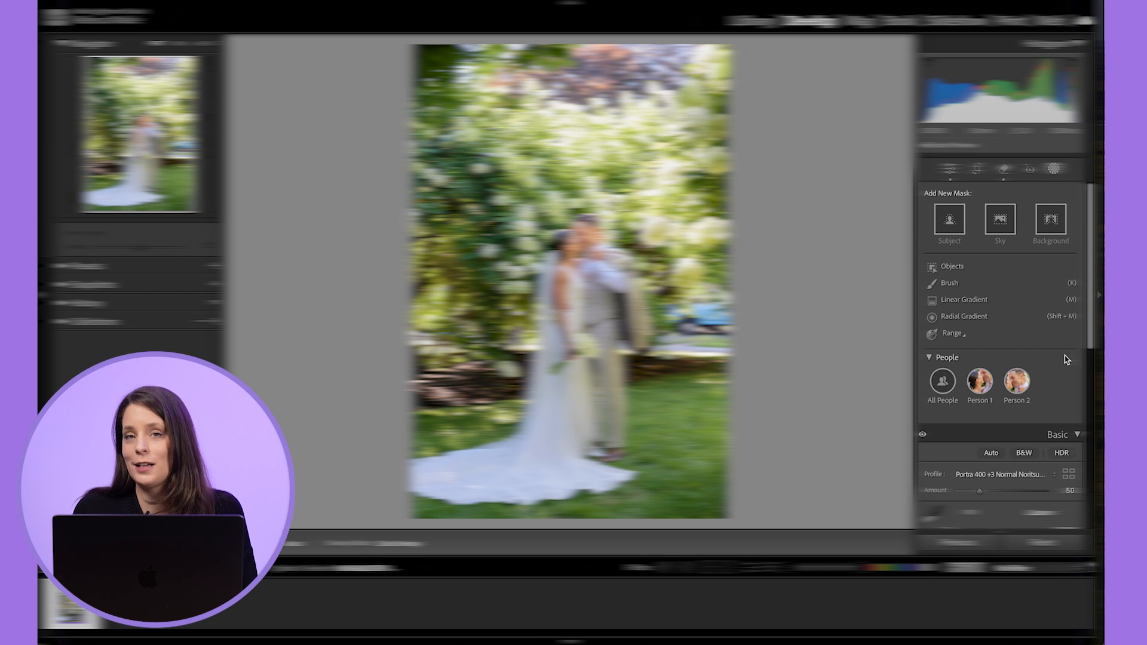
click(949, 170)
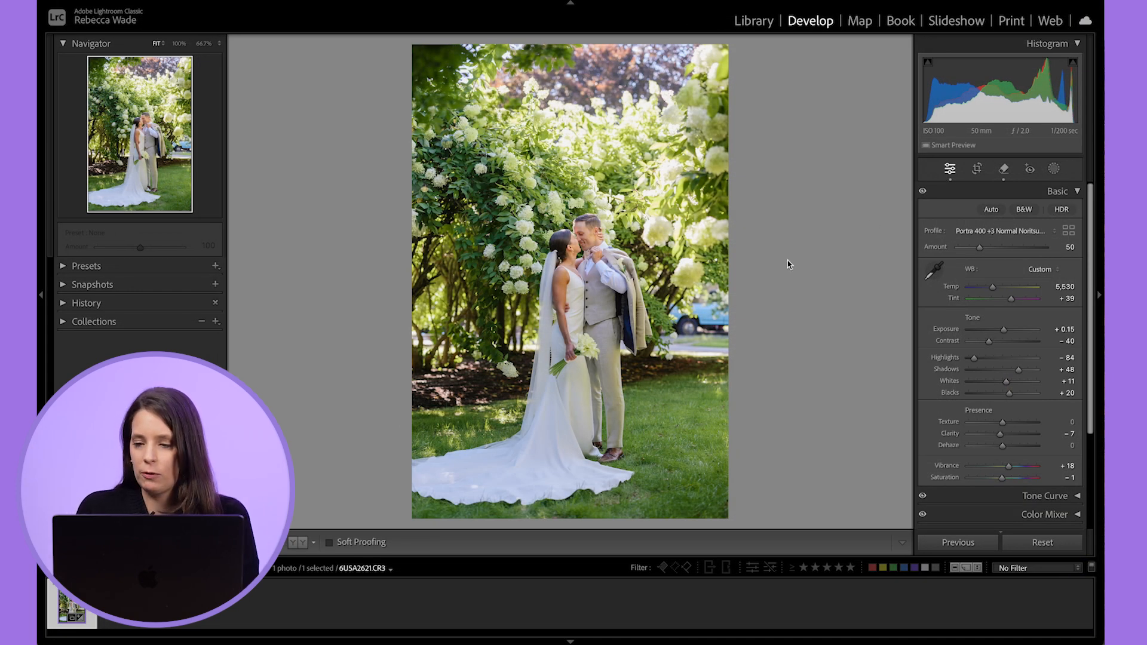
scroll(1022, 267, down, 2)
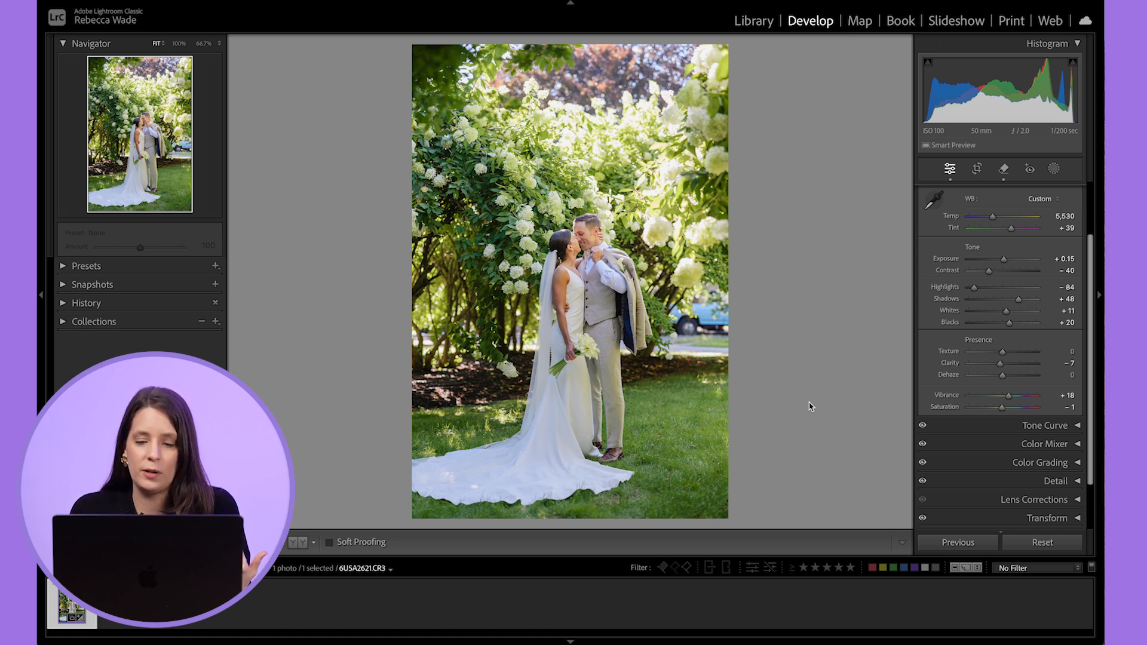
Step: Create a people mask covering only the clothes of Person 2, the groom
click(628, 362)
drag(727, 323, 717, 350)
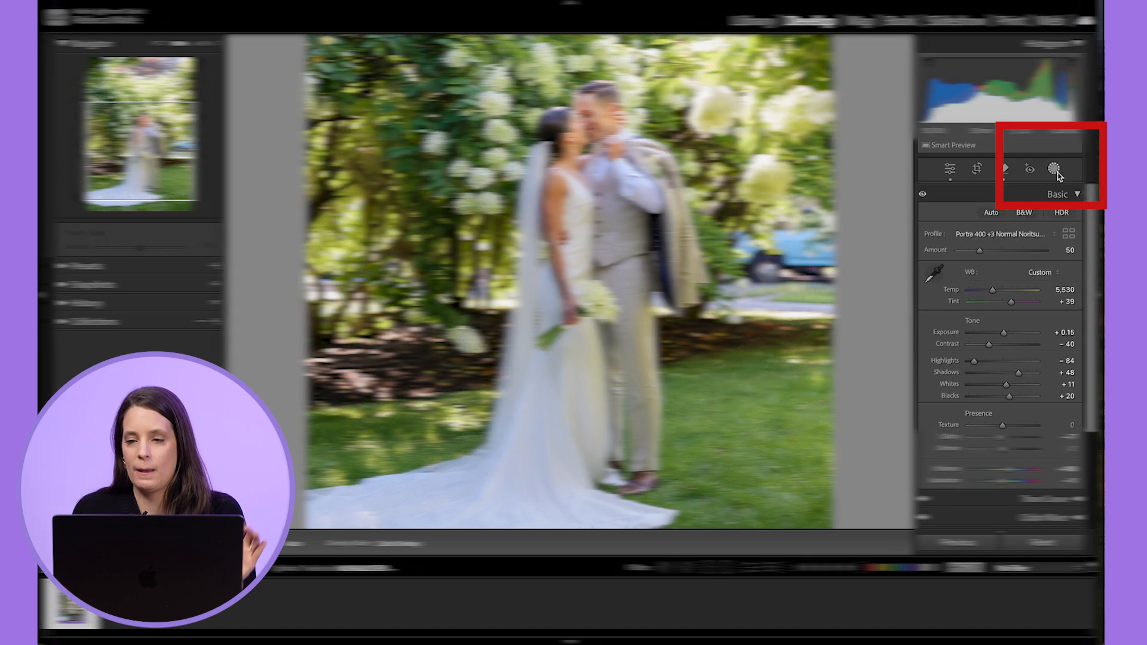
click(1053, 170)
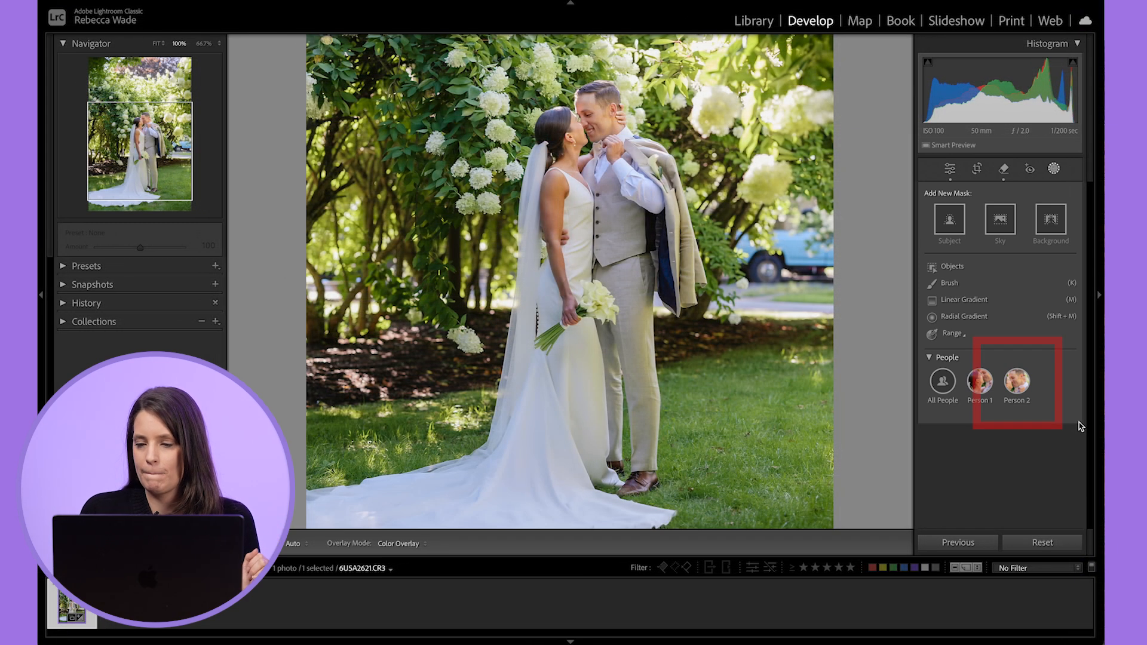
click(1030, 387)
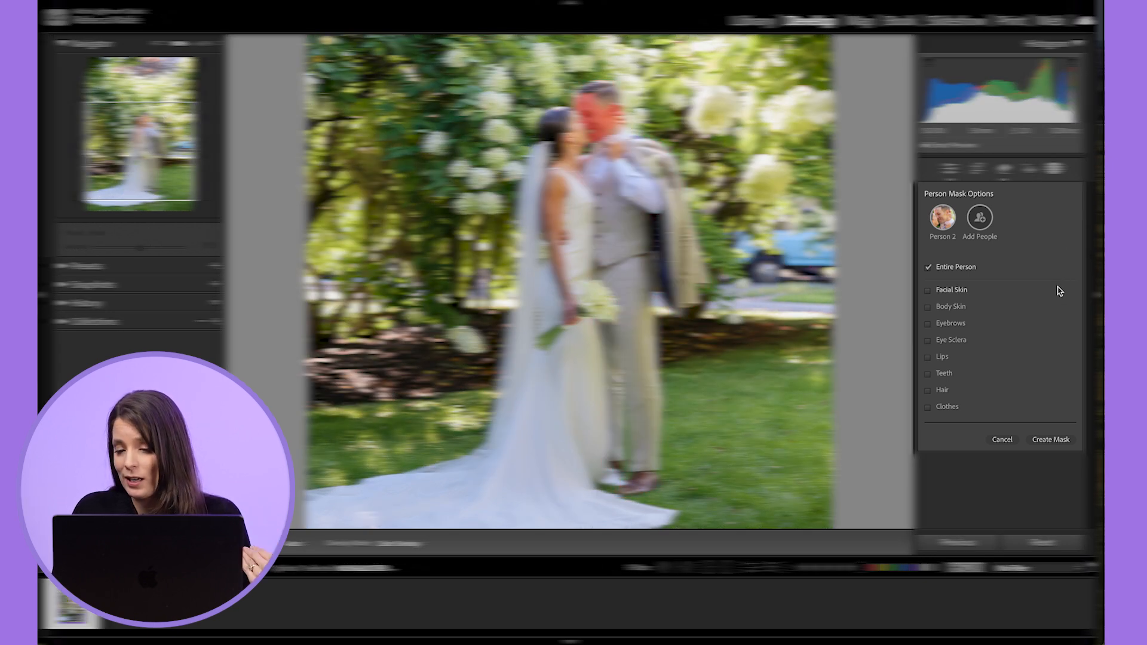
click(947, 407)
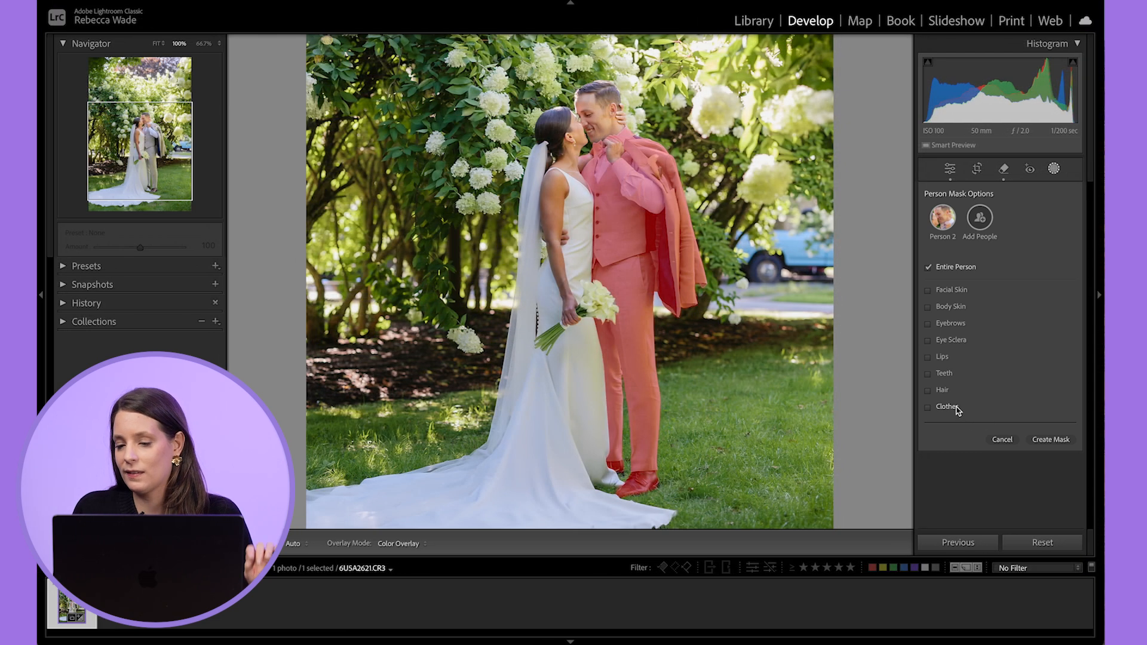
click(1050, 441)
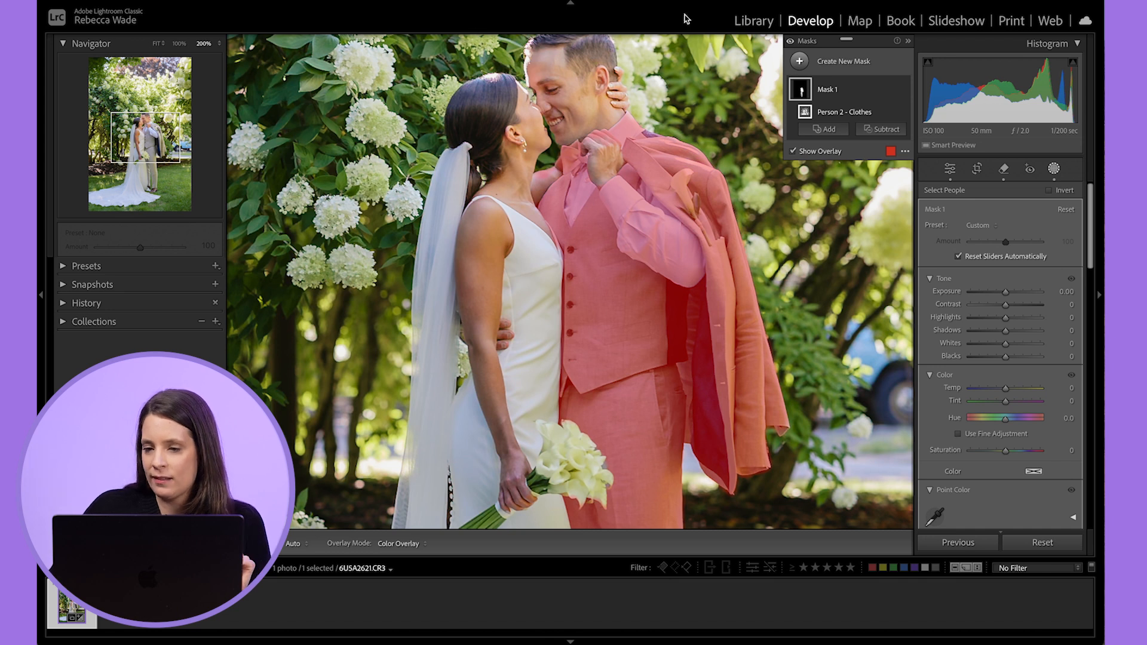
Step: Subtract the groom's white shirt sleeve from the clothes mask by painting over it with Objects selection
click(879, 131)
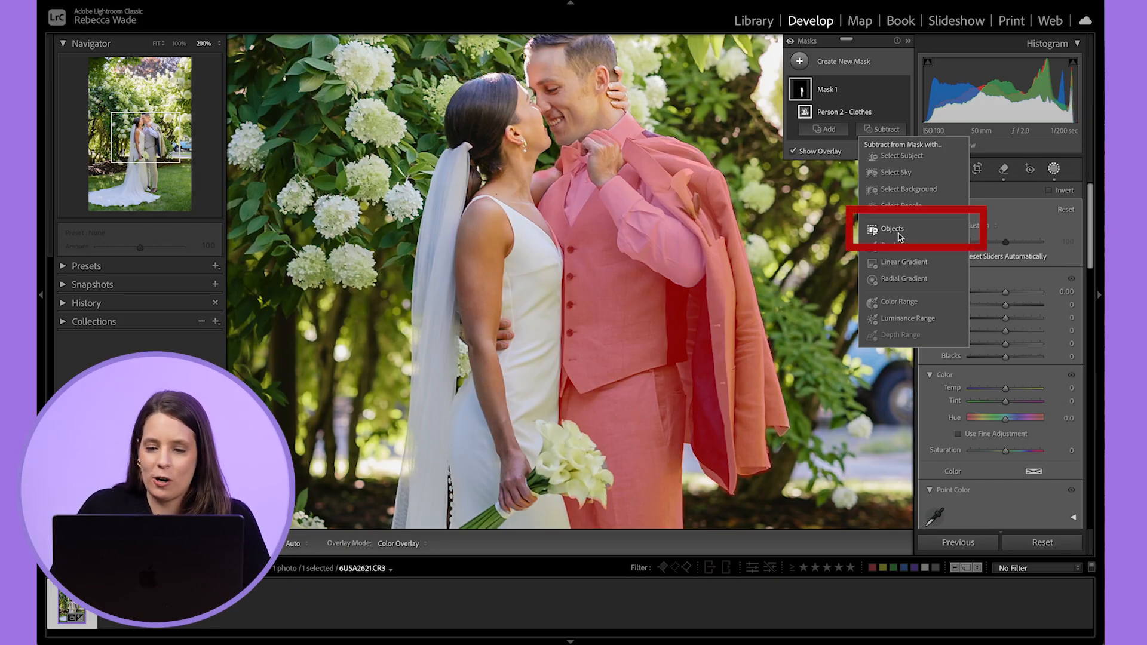
click(897, 235)
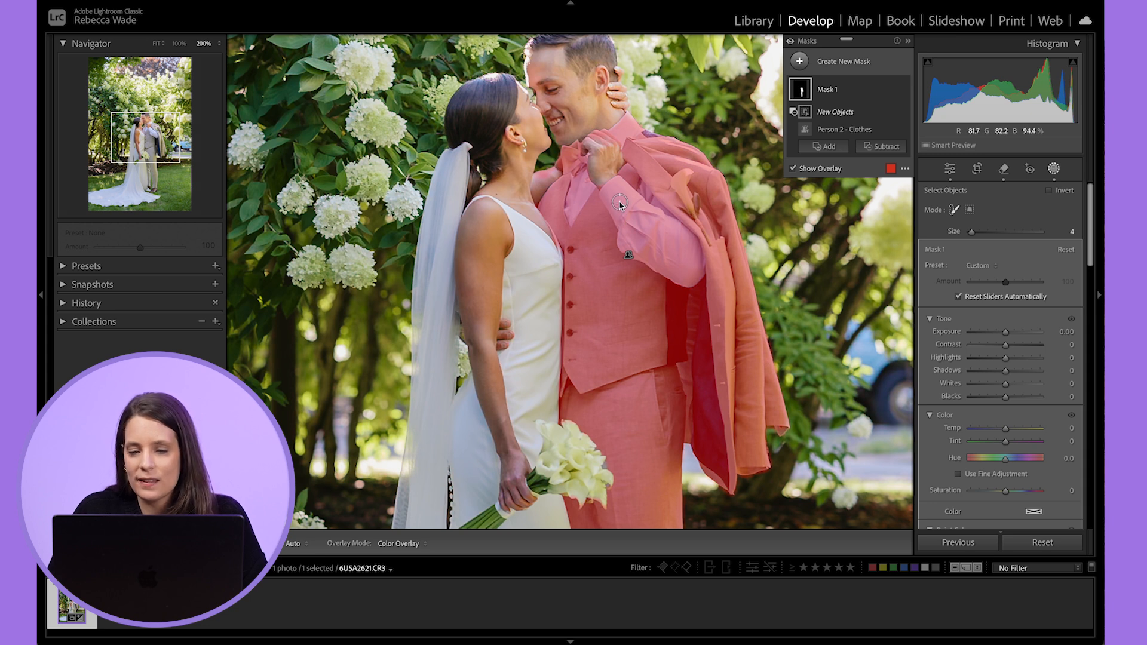
mouse_move(620, 205)
mouse_down()
mouse_move(692, 241)
mouse_move(694, 274)
mouse_move(634, 254)
mouse_move(613, 210)
mouse_move(649, 218)
mouse_move(704, 279)
mouse_move(689, 280)
mouse_move(634, 227)
mouse_move(690, 275)
mouse_up()
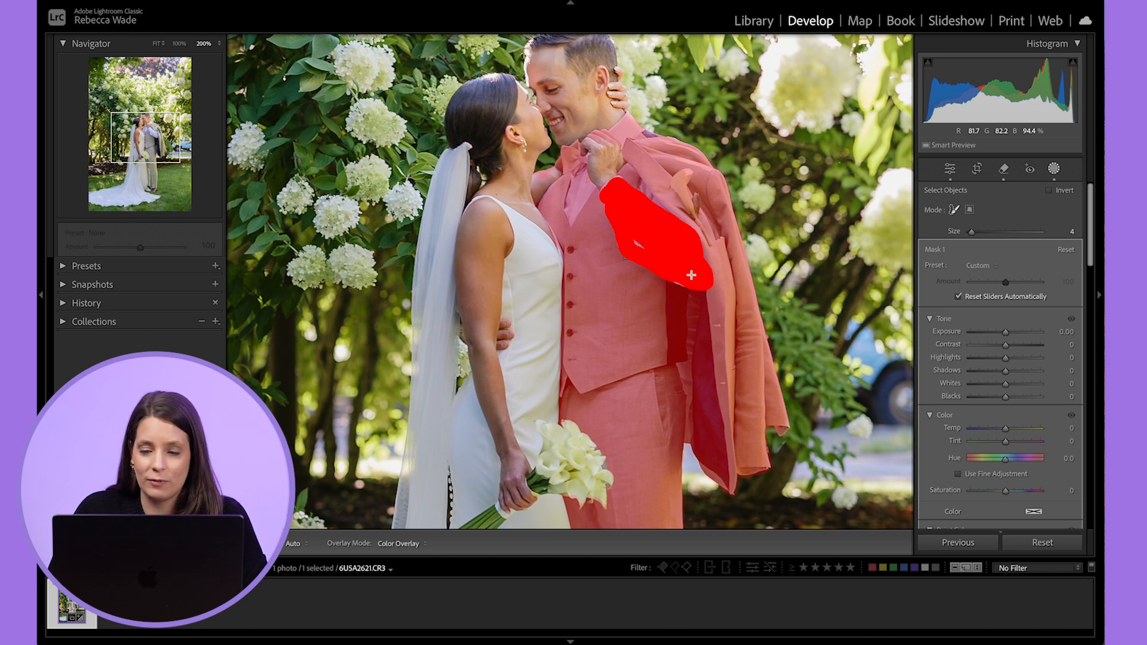
mouse_move(641, 246)
mouse_down()
mouse_move(694, 283)
mouse_move(682, 278)
mouse_up()
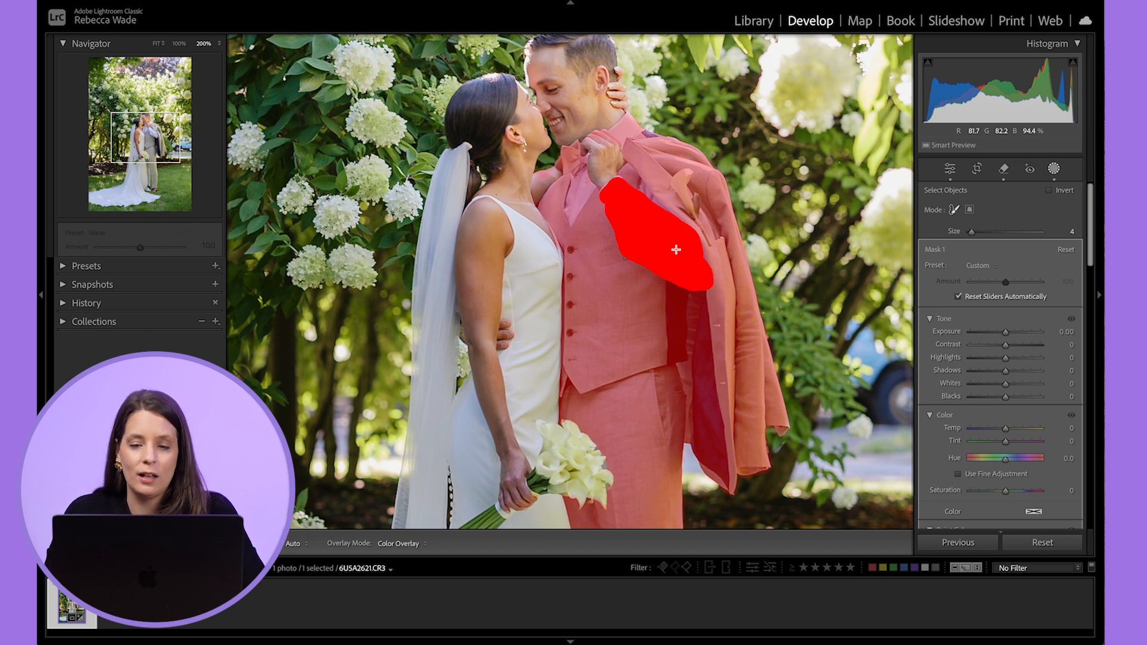
drag(617, 196, 617, 191)
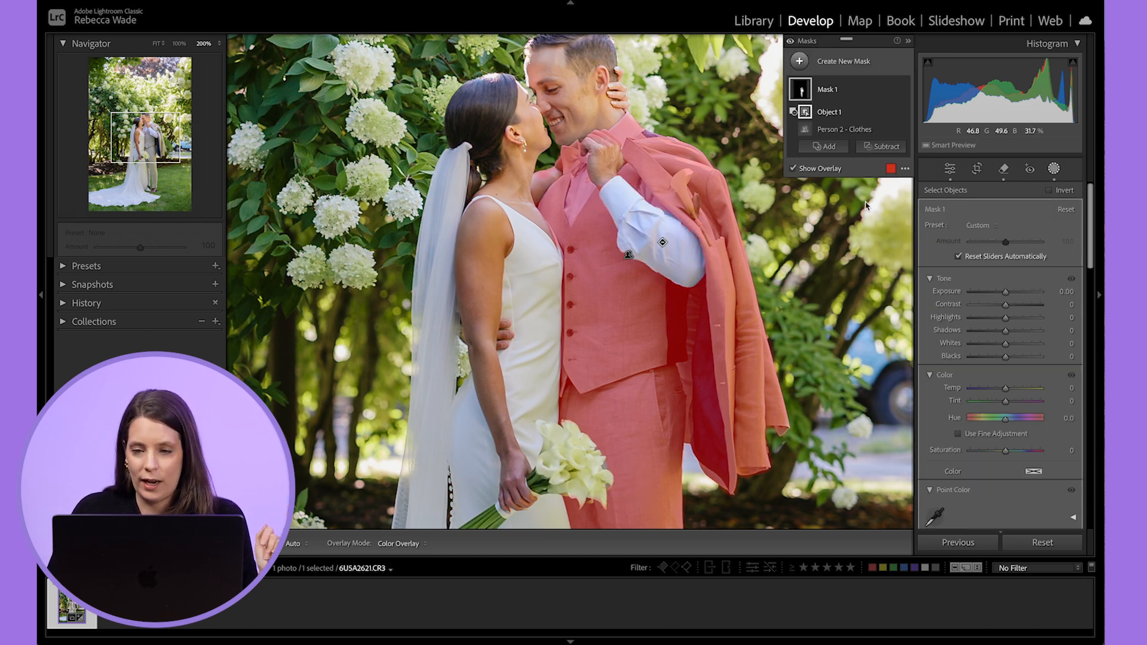
Step: Subtract the groom's bow tie from the clothes mask using Objects selection
click(872, 147)
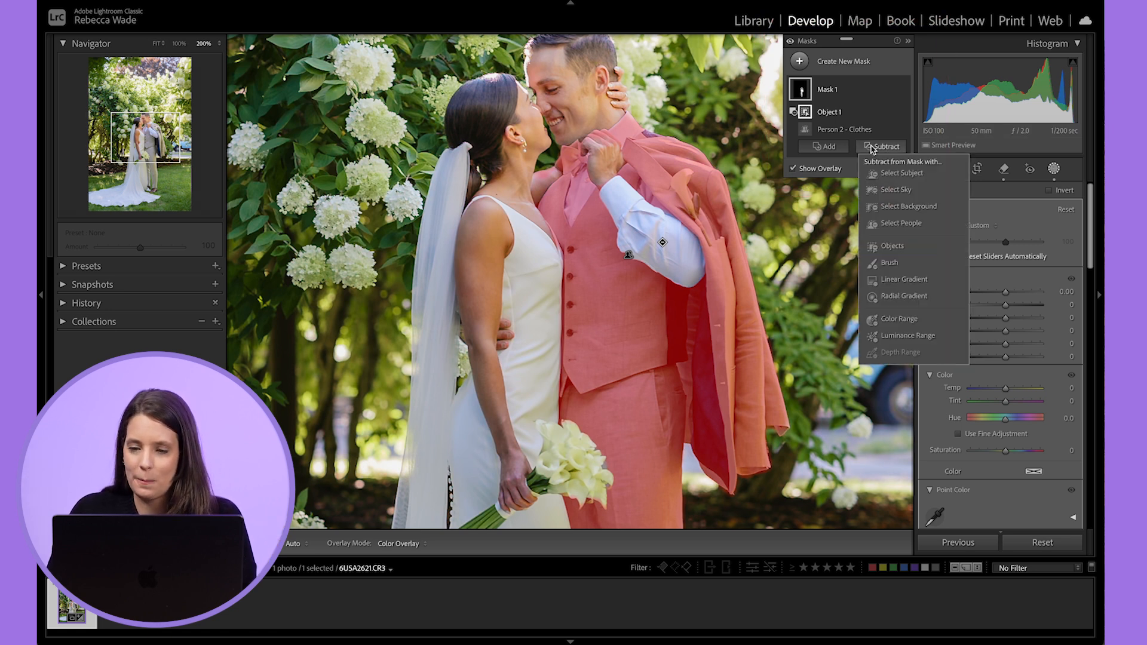
click(875, 247)
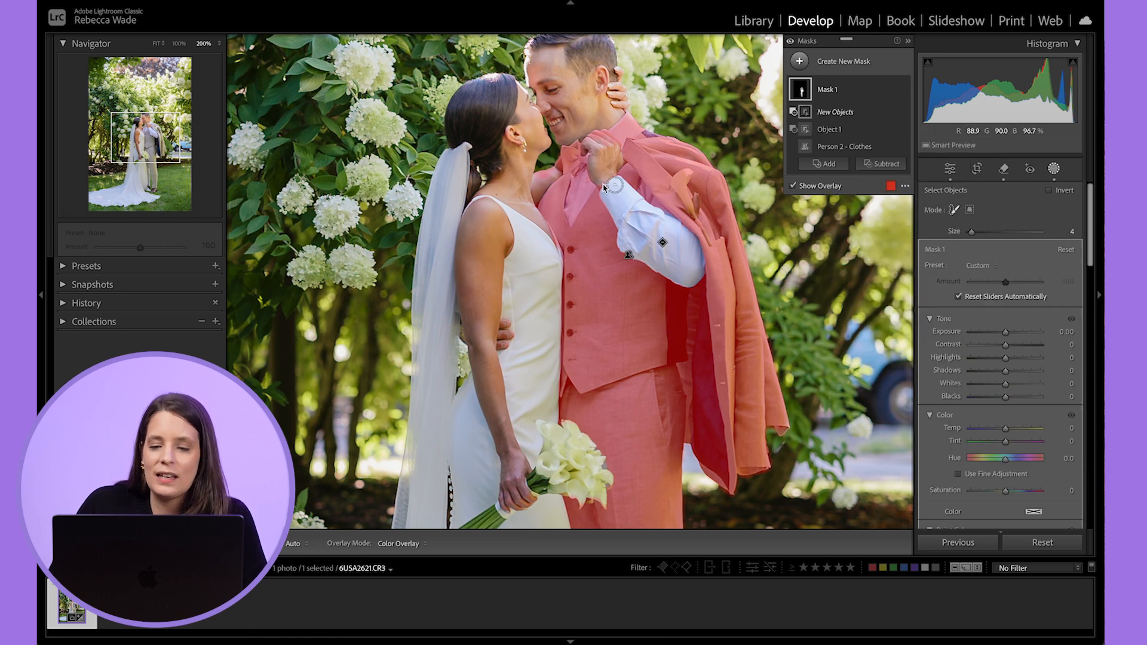
mouse_move(569, 178)
mouse_down()
mouse_move(572, 214)
mouse_move(581, 175)
mouse_move(588, 185)
mouse_move(575, 208)
mouse_move(575, 158)
mouse_up()
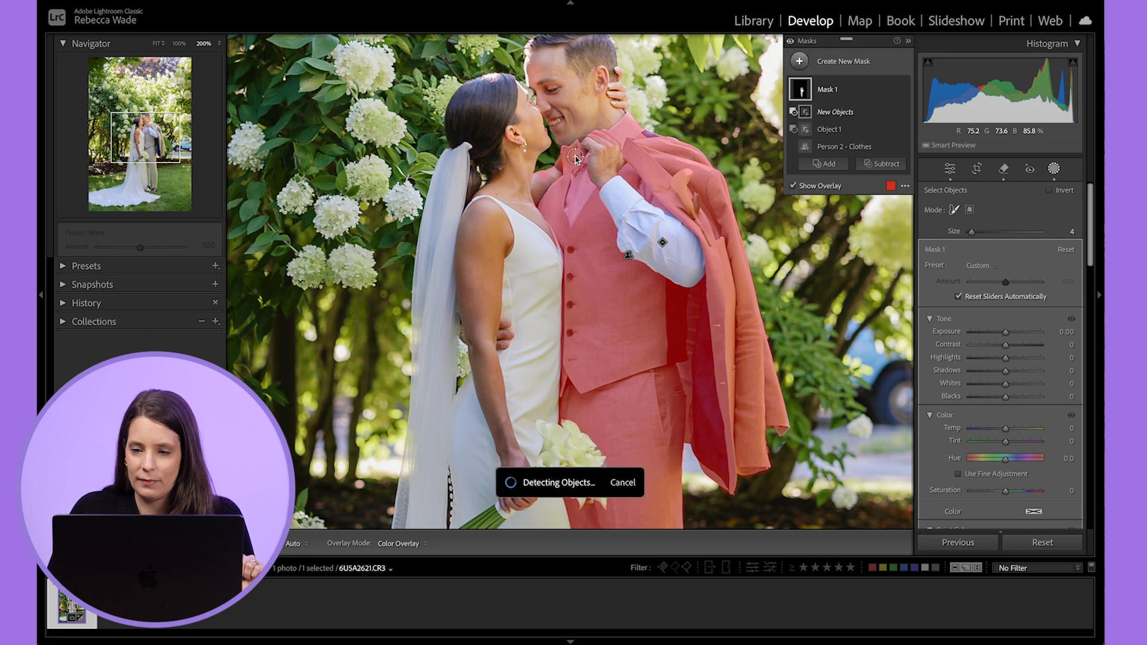
Step: Subtract the groom's shirt front and his shirt collar from the mask as two separate object selections
click(872, 170)
click(873, 266)
mouse_move(585, 168)
mouse_down()
mouse_move(564, 209)
mouse_move(591, 179)
mouse_move(575, 213)
mouse_up()
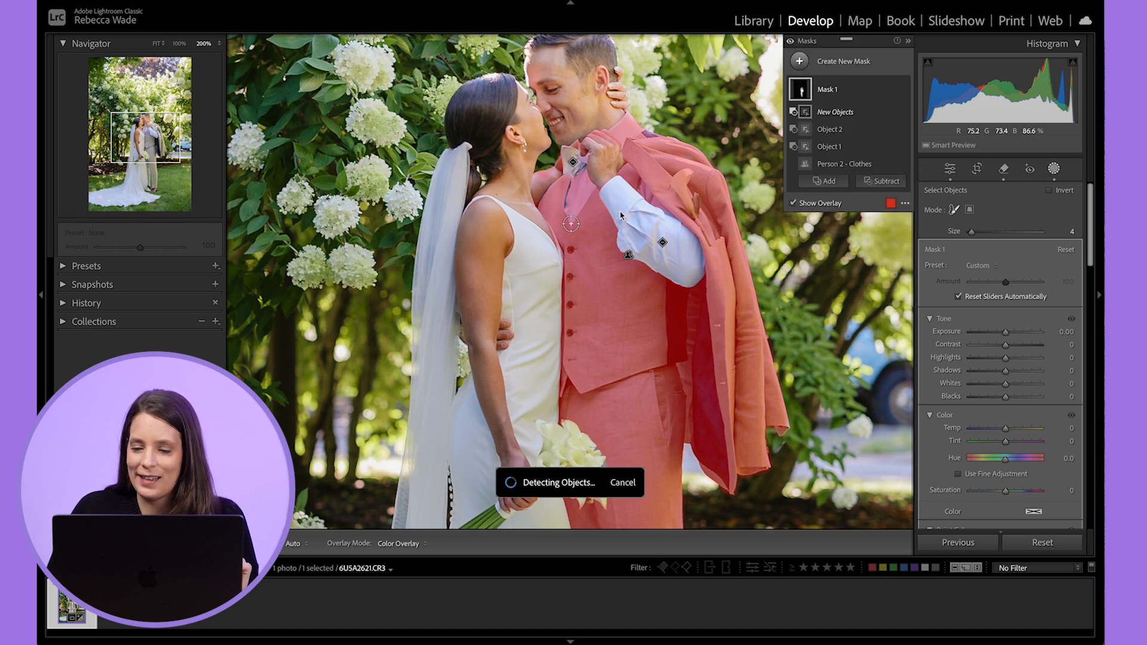
click(878, 182)
click(885, 281)
mouse_move(603, 128)
mouse_down()
mouse_move(621, 130)
mouse_move(588, 145)
mouse_move(623, 134)
mouse_move(633, 124)
mouse_move(624, 121)
mouse_up()
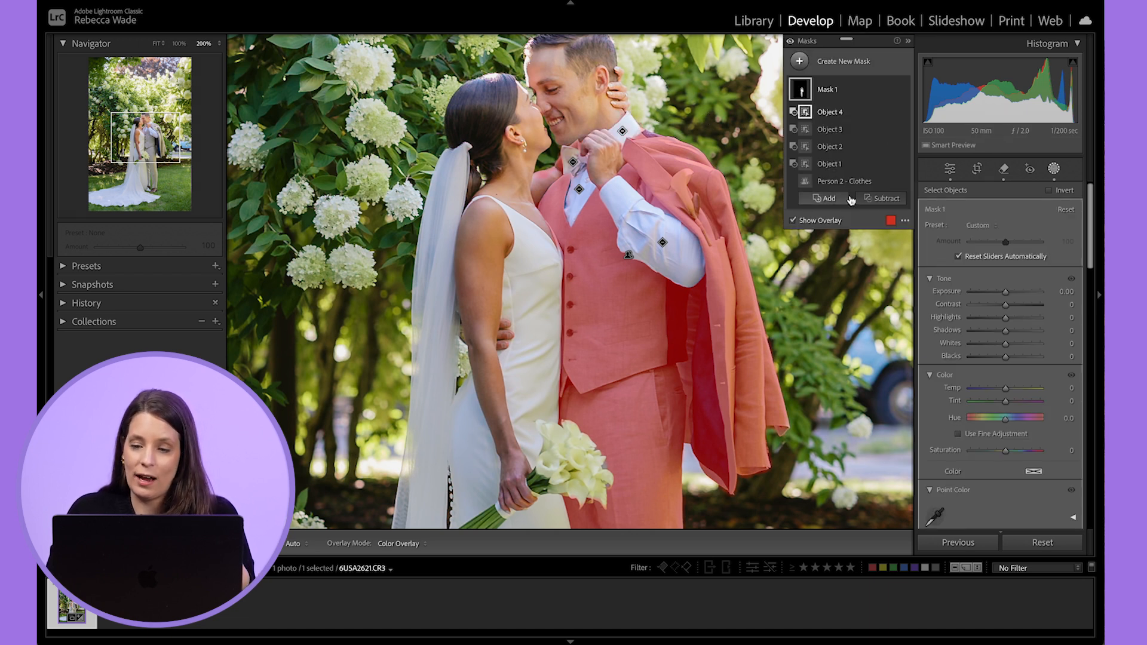
Step: Subtract the small area beside the bride's shoulder from the mask with a brush, checking the edge with the pins hidden
click(871, 200)
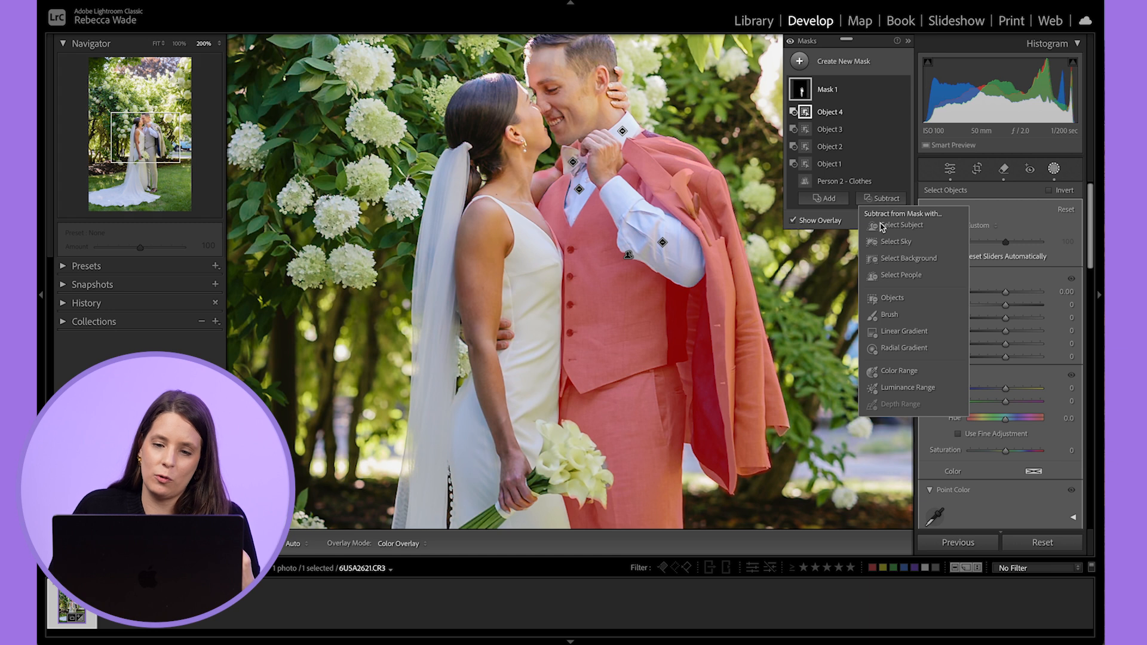
click(889, 314)
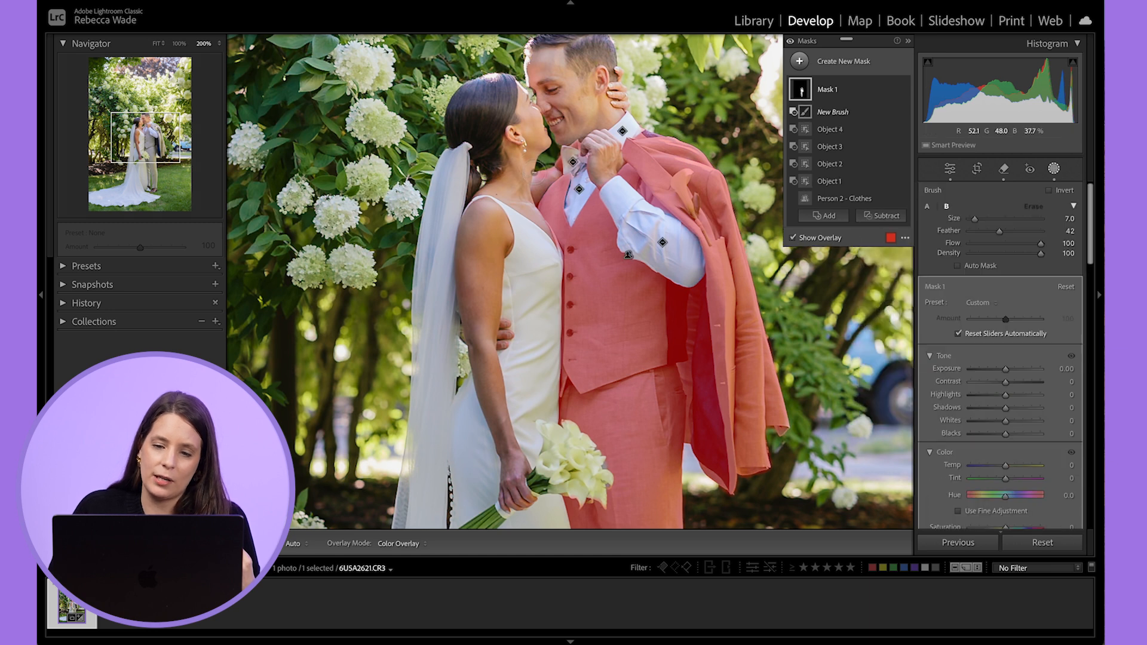
key(h)
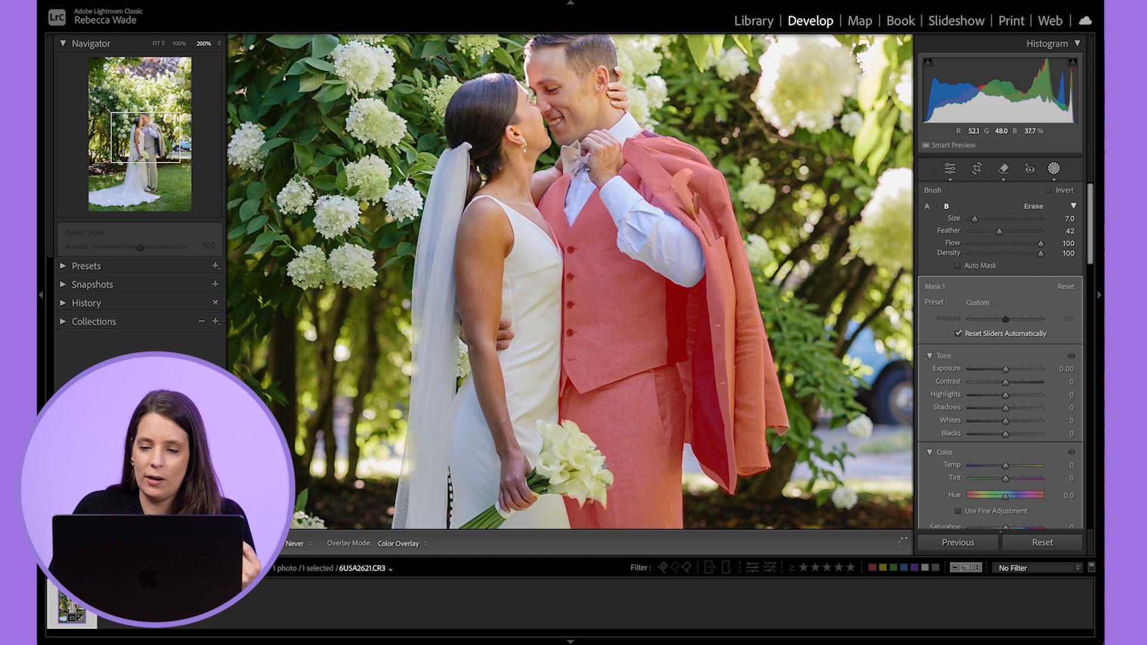
key(h)
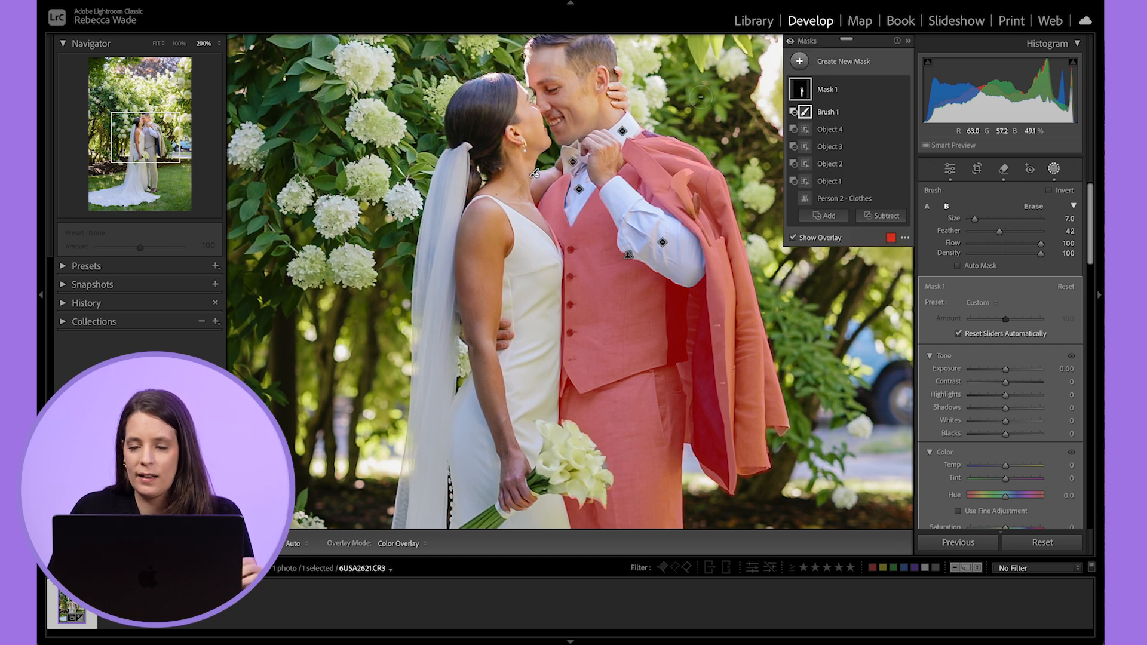
Step: Subtract the boutonniere on the jacket from the mask using Objects selection
click(887, 217)
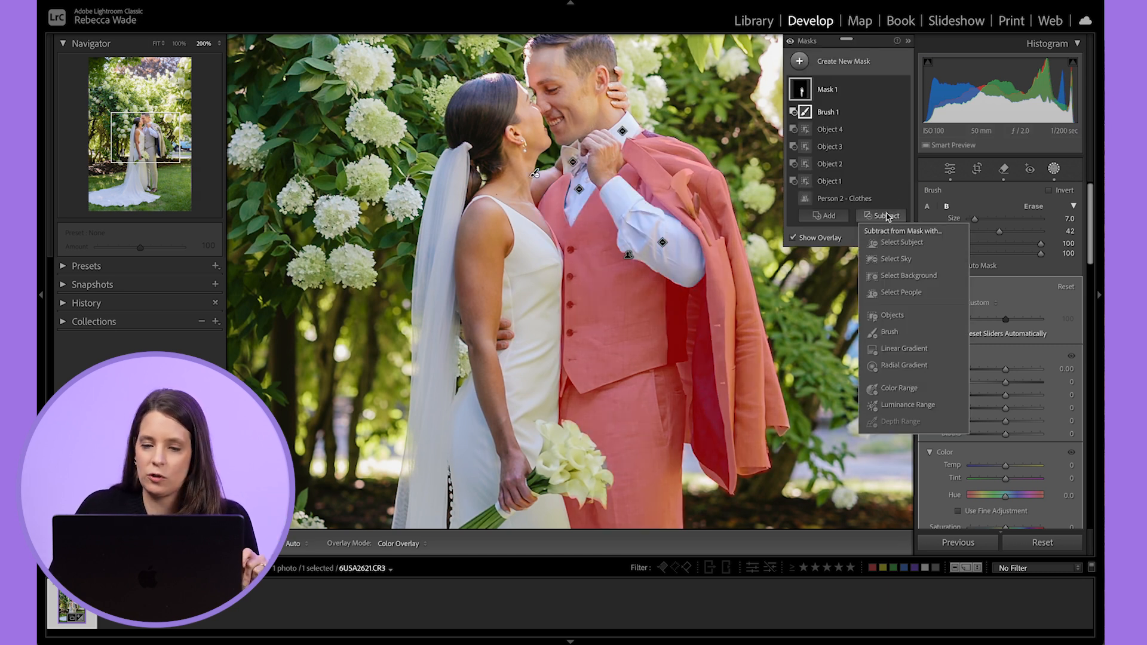
click(873, 317)
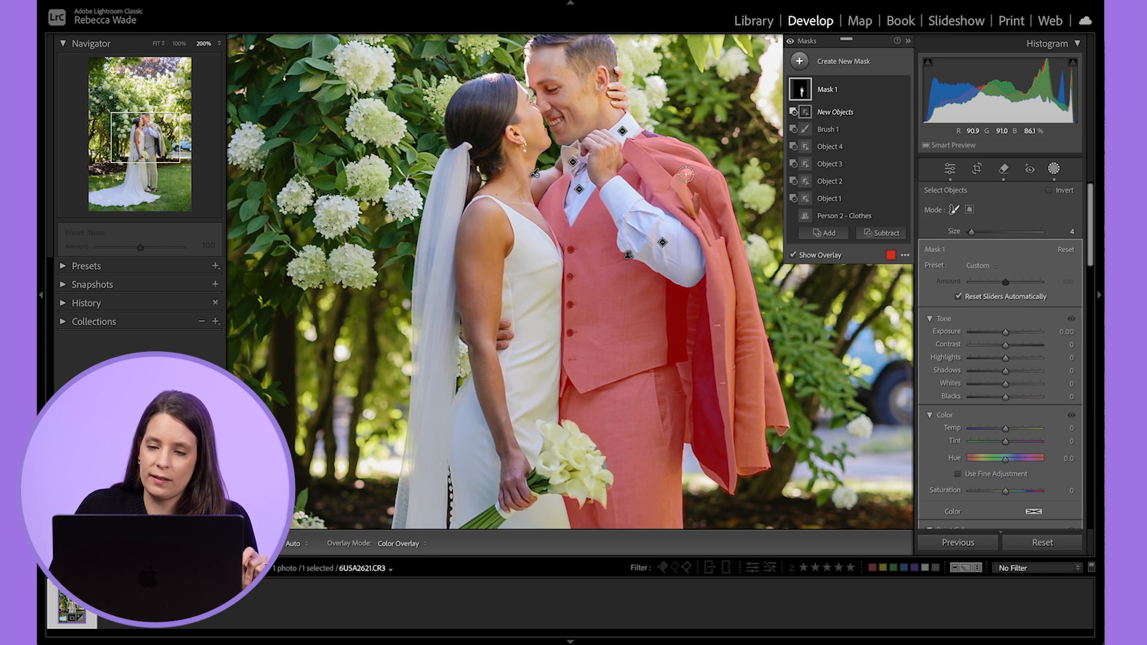
mouse_move(685, 175)
mouse_down()
mouse_move(677, 190)
mouse_move(707, 243)
mouse_up()
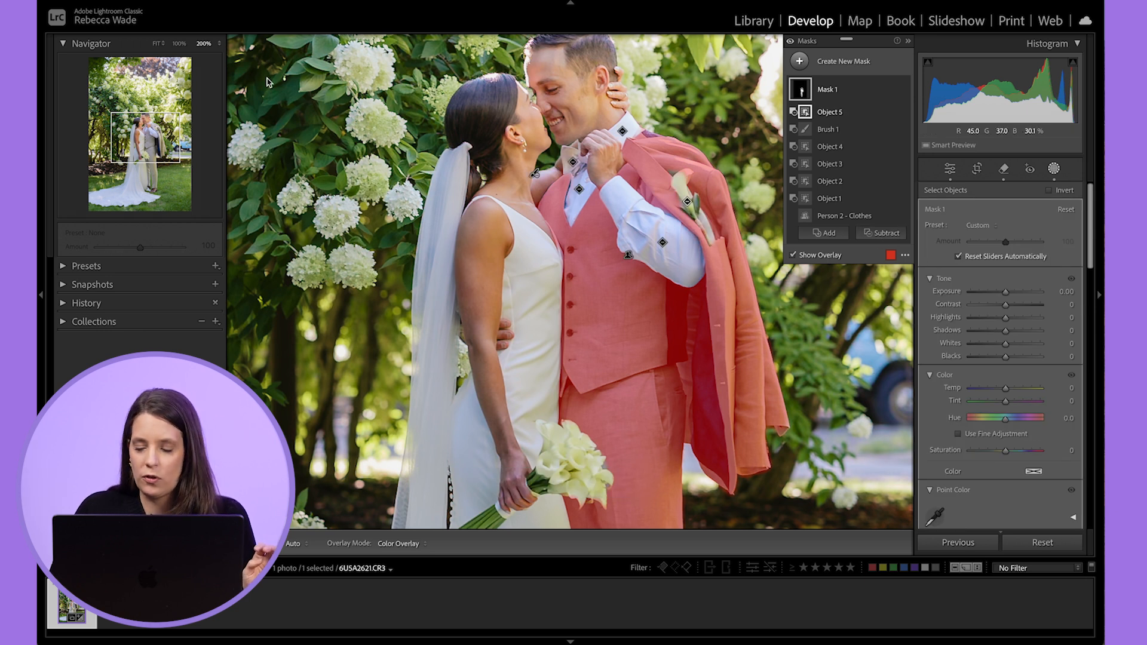
Step: Sample the yellowish tone of the groom's trousers with Point Color and set its saturation shift to -100
click(157, 44)
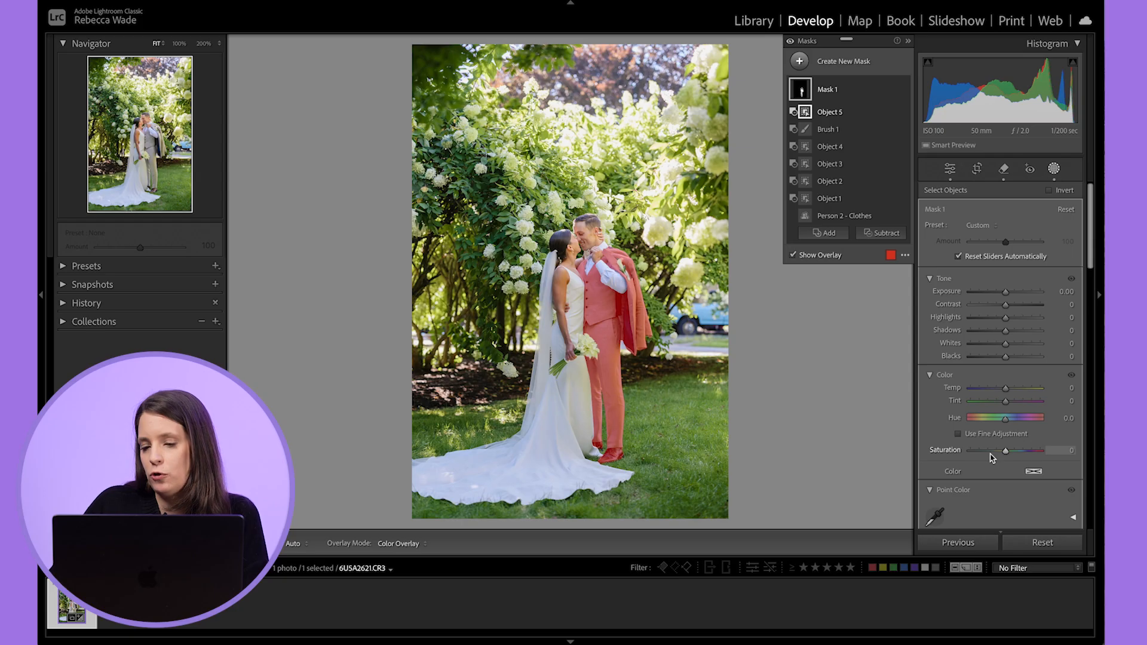
scroll(980, 497, down, 4)
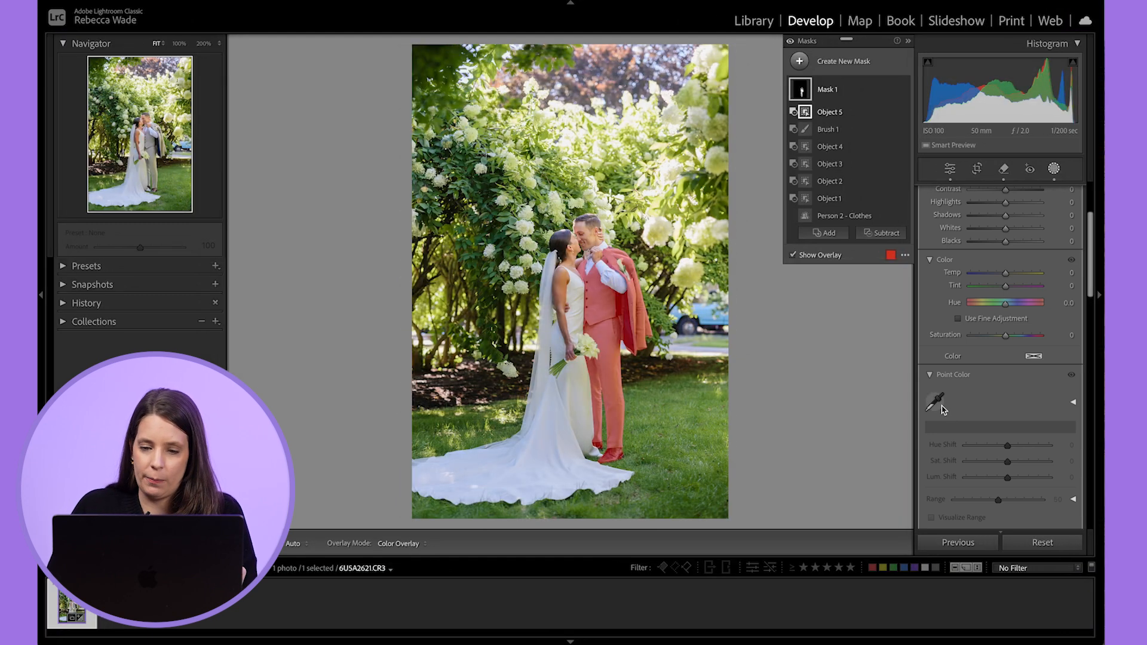
click(937, 403)
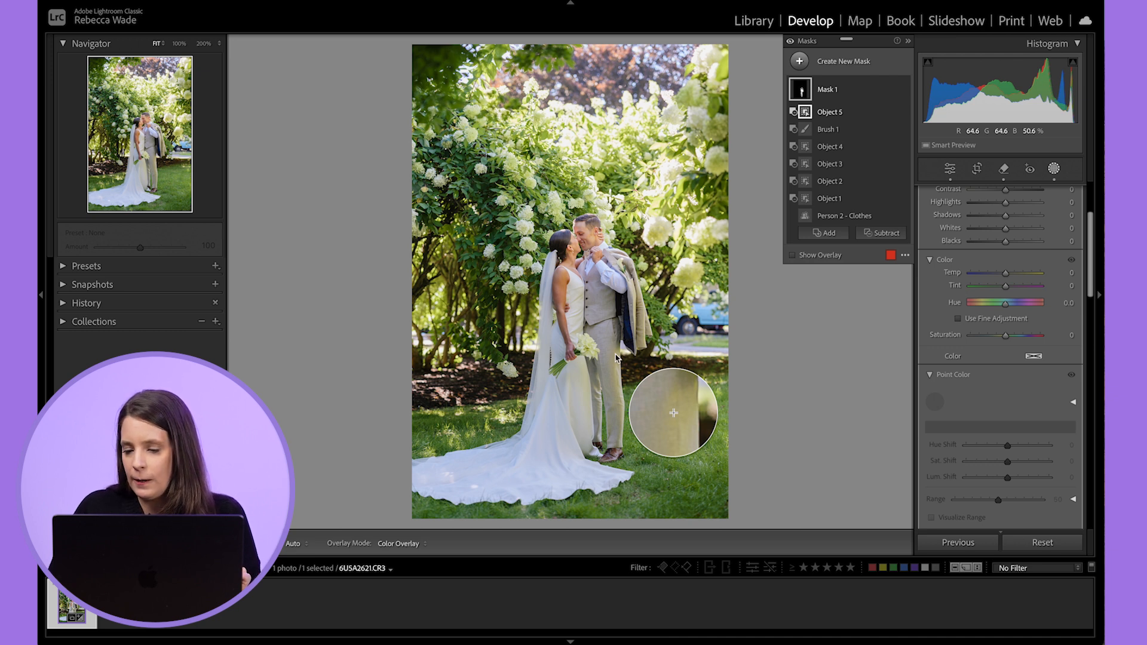
click(673, 412)
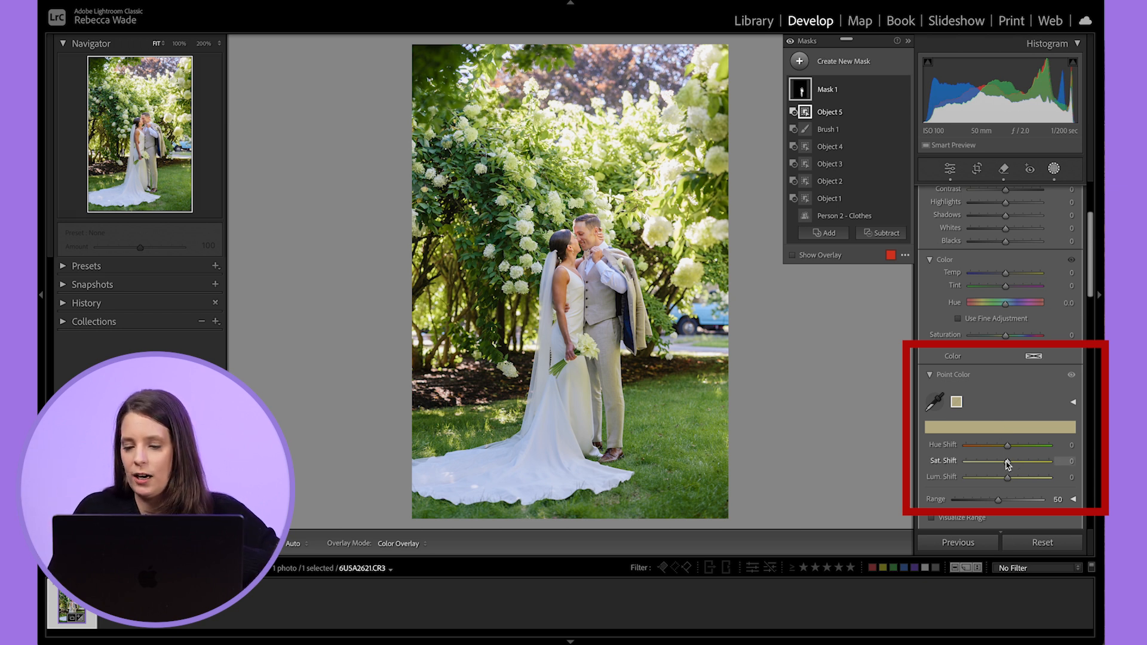
drag(1007, 464, 958, 458)
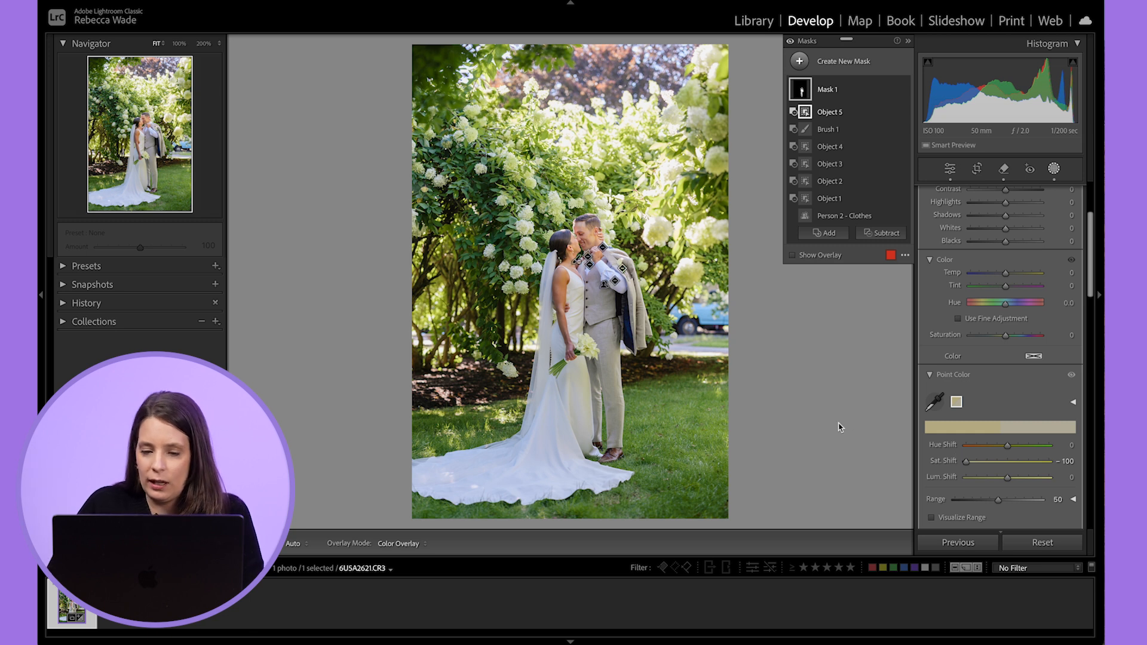
Step: Sample a second Point Color tone from the groom's trousers and lower its saturation shift to -96
key(z)
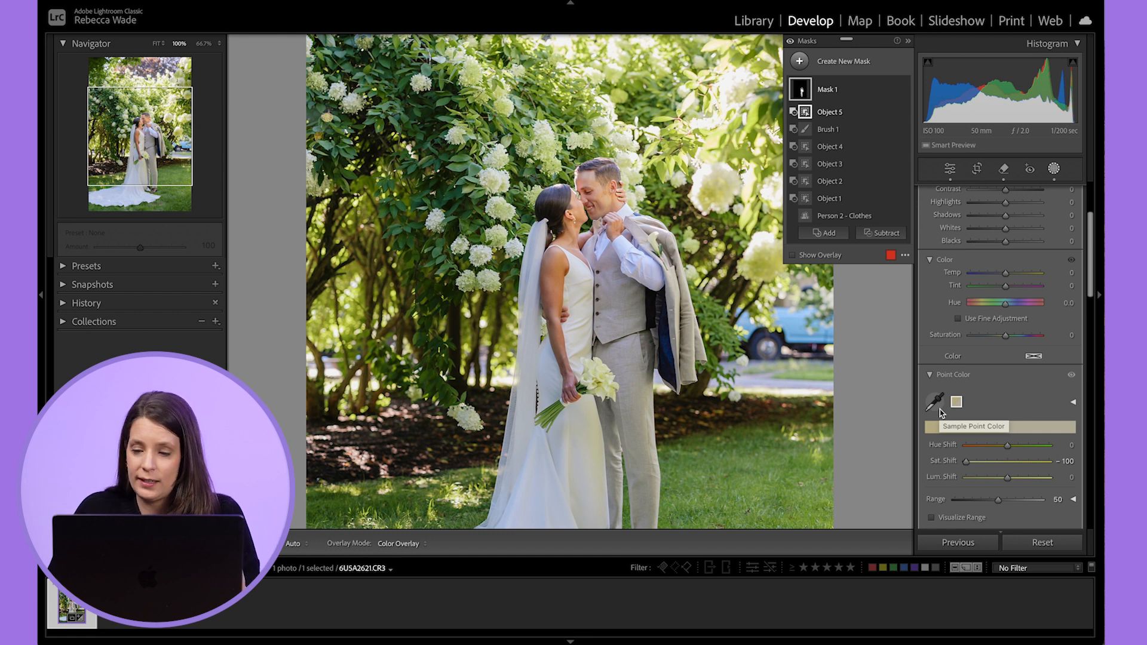
click(939, 408)
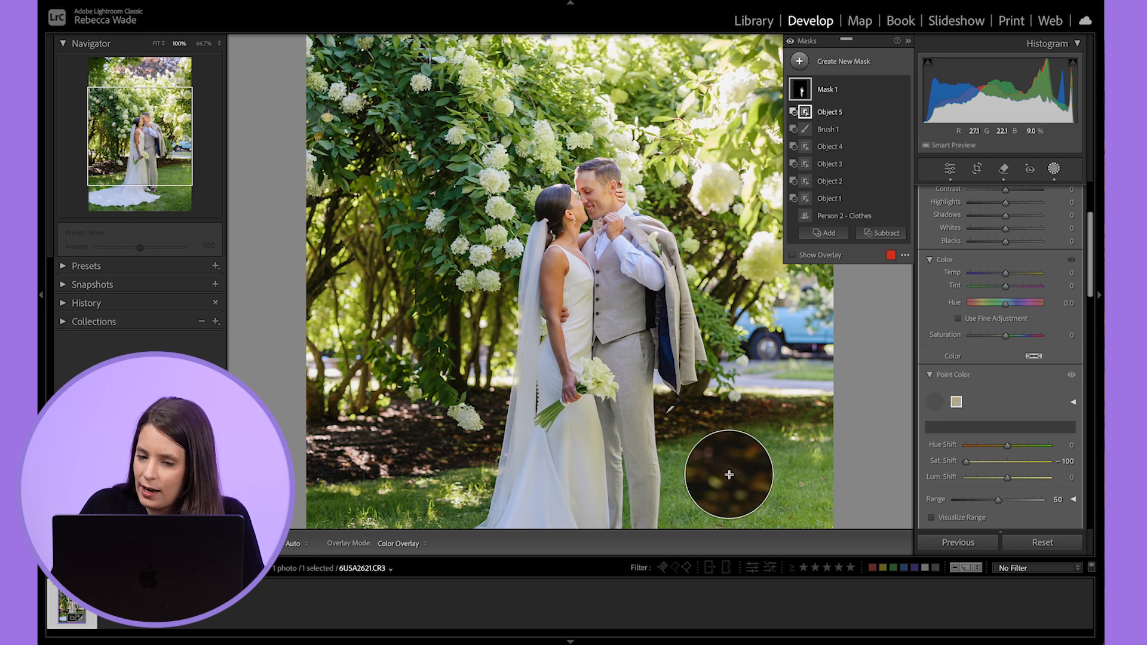
click(703, 448)
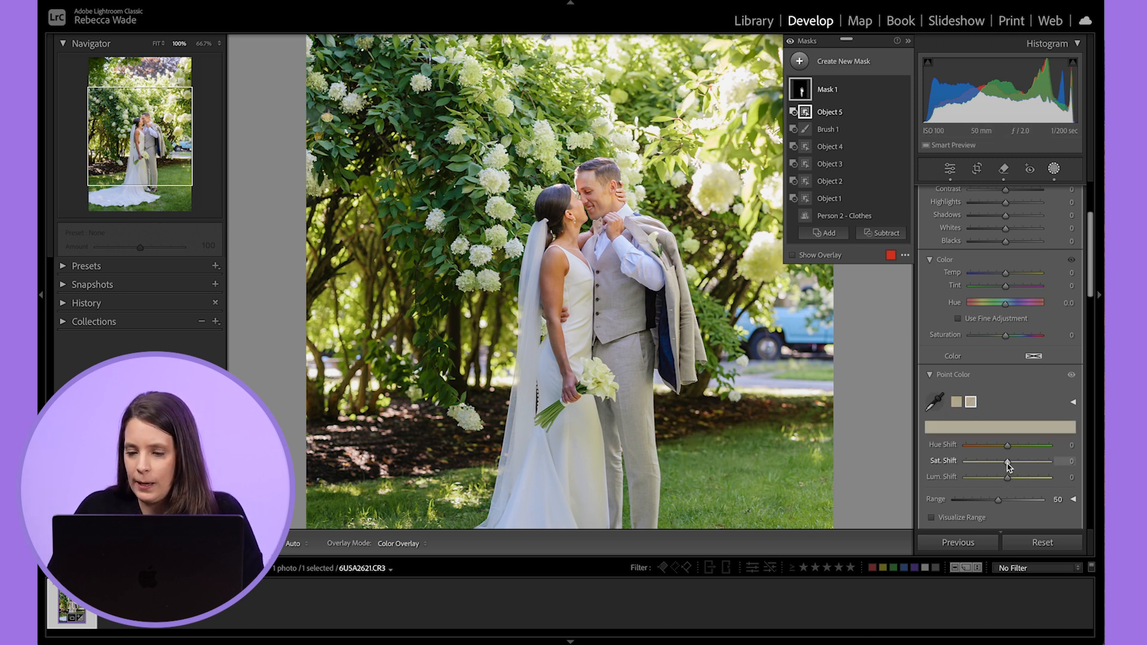
drag(1007, 464, 979, 465)
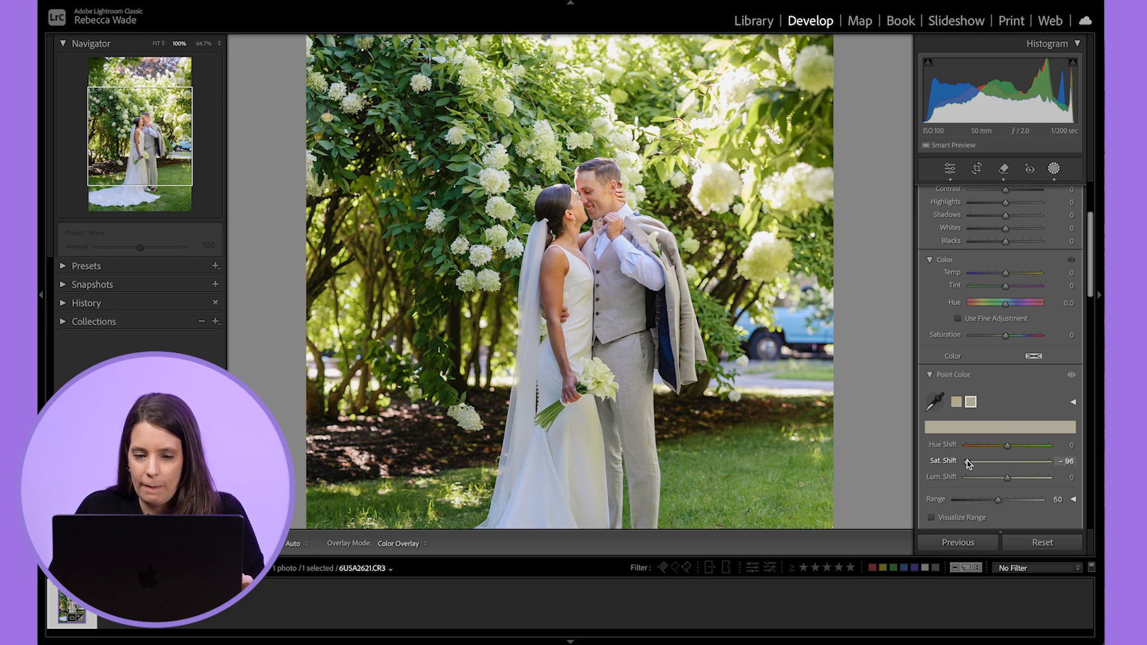
Step: Lower the second tone's saturation shift to -99 and sample a third Point Color tone from the groom's jacket with saturation shift -79
drag(958, 462, 955, 461)
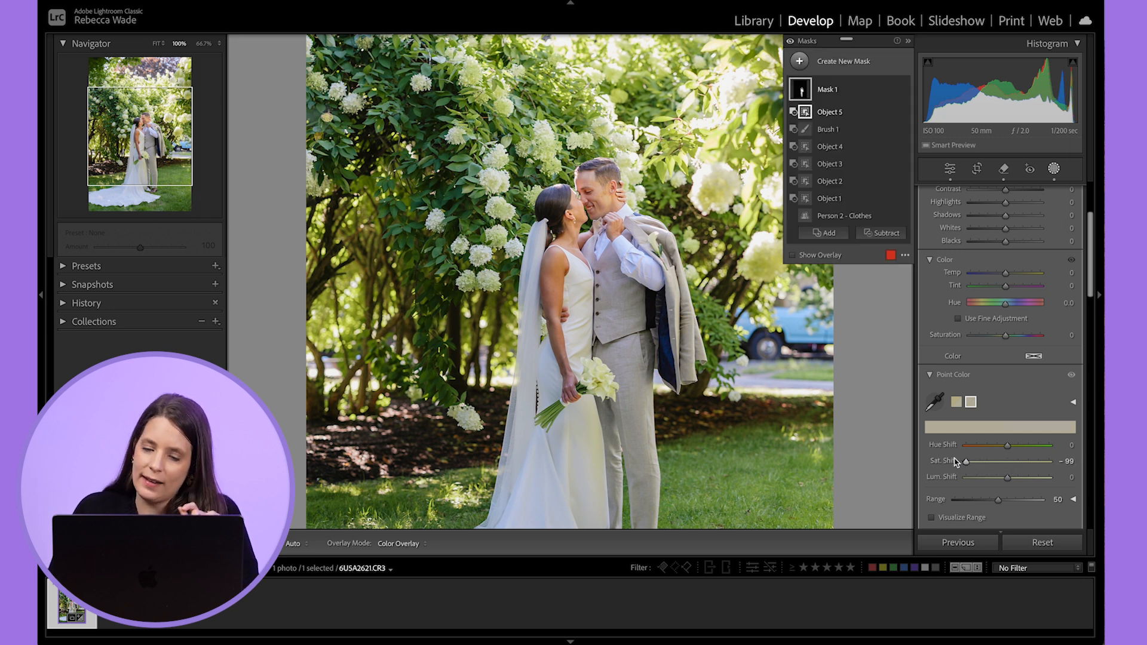
click(934, 402)
click(661, 321)
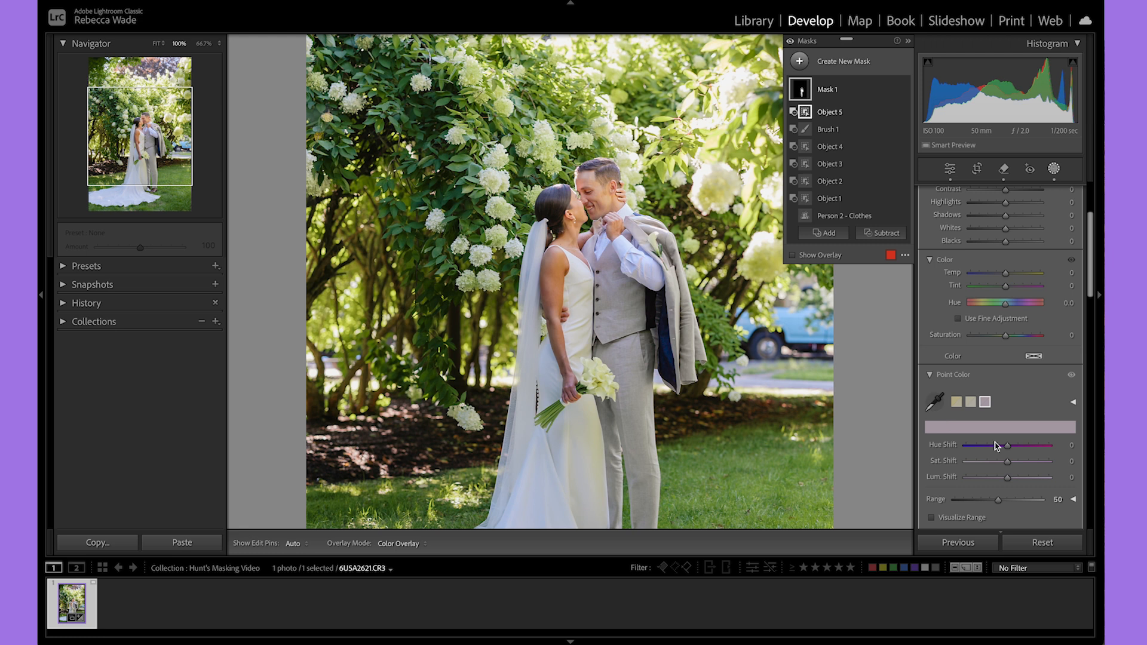
drag(1008, 463, 975, 462)
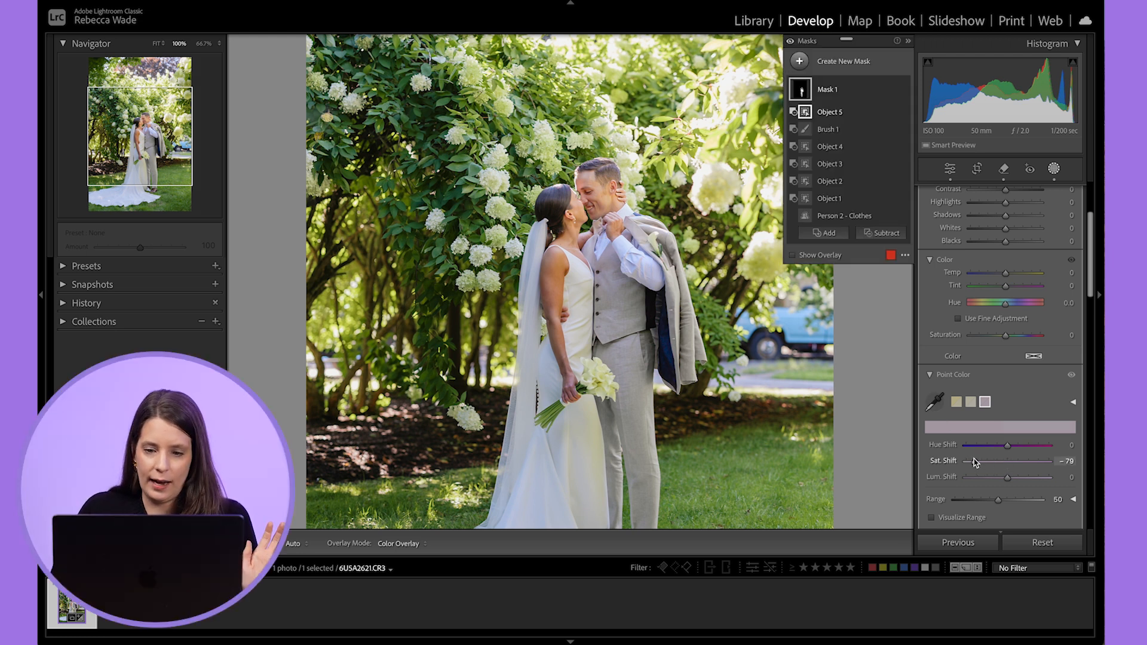
Step: Rename the groom's clothes mask as Green
click(157, 44)
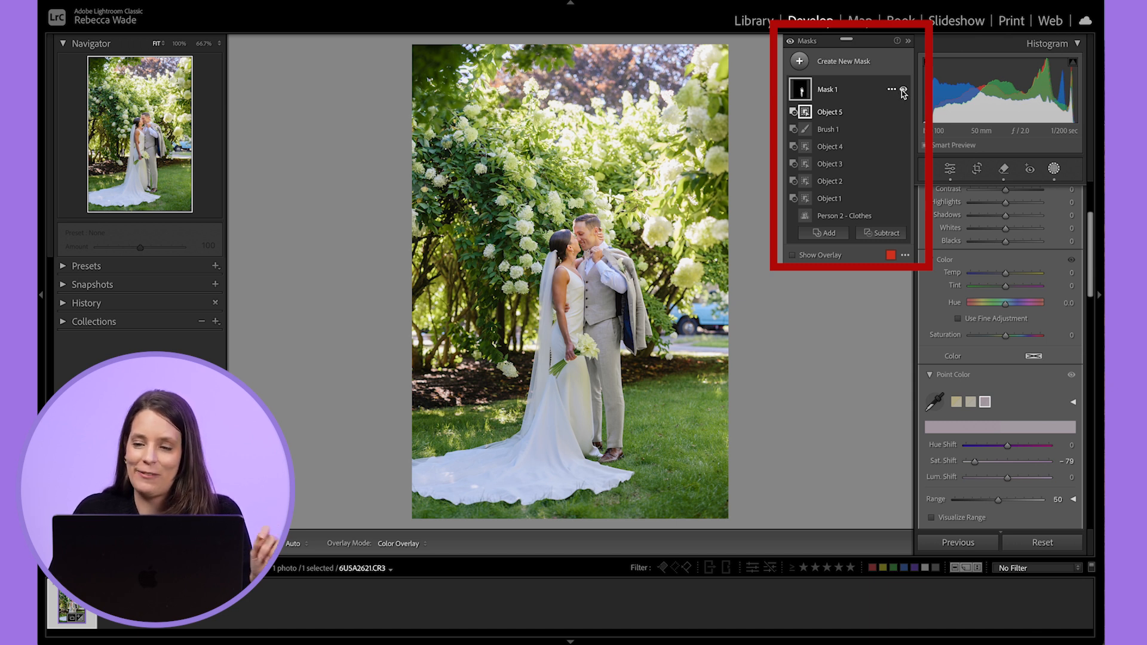
click(891, 90)
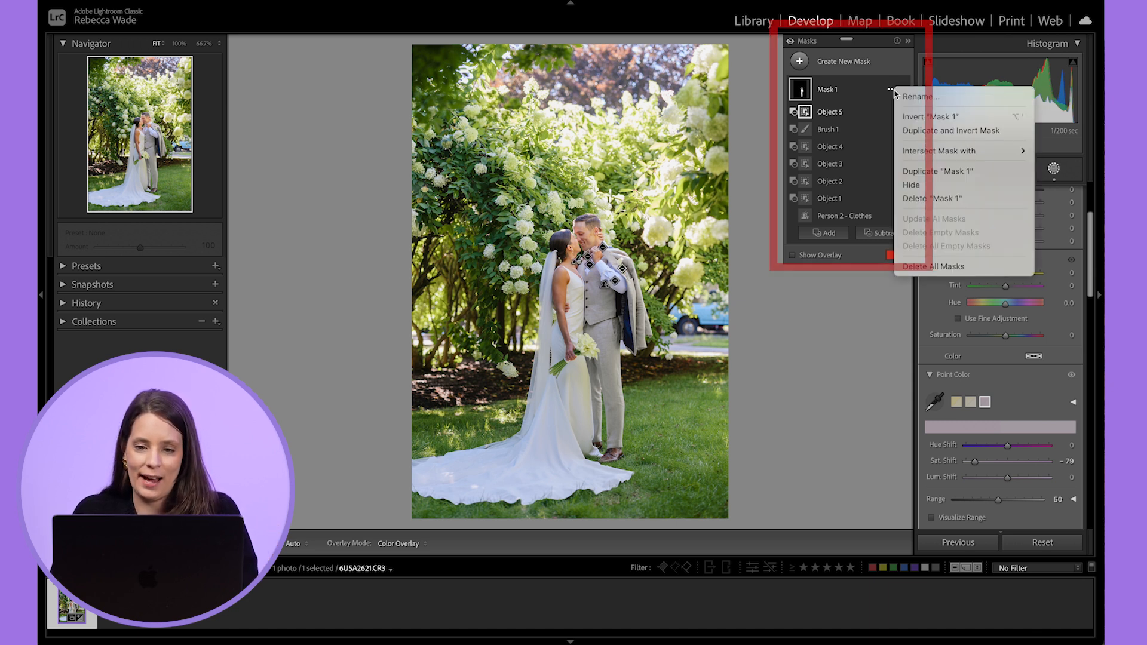
click(906, 97)
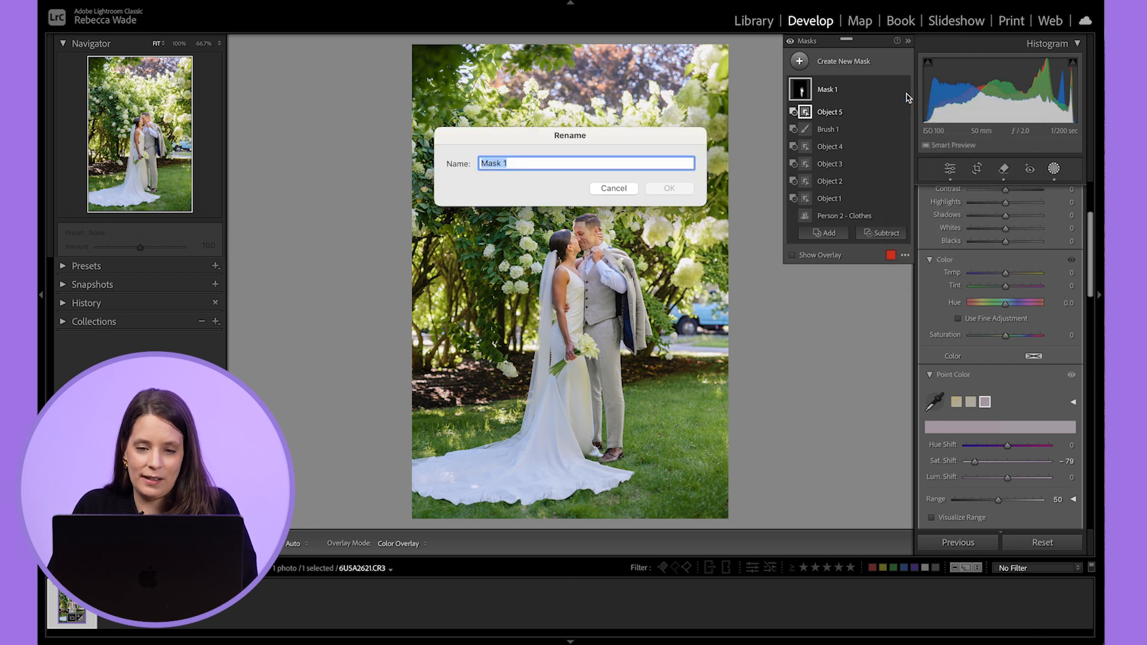
text(Green)
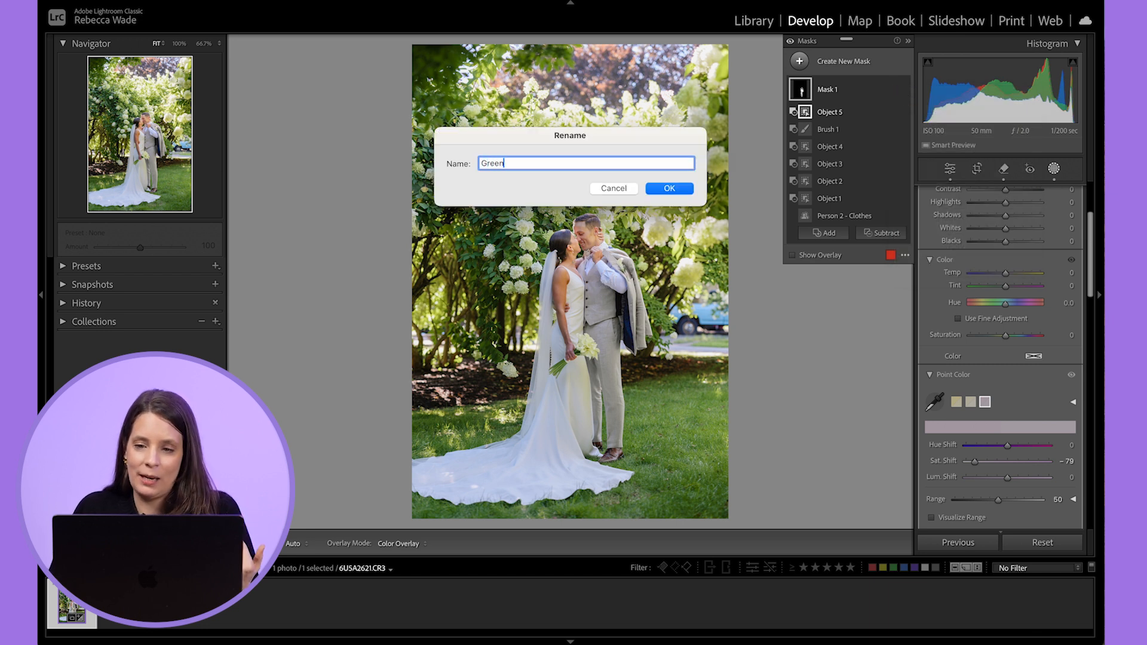
click(668, 189)
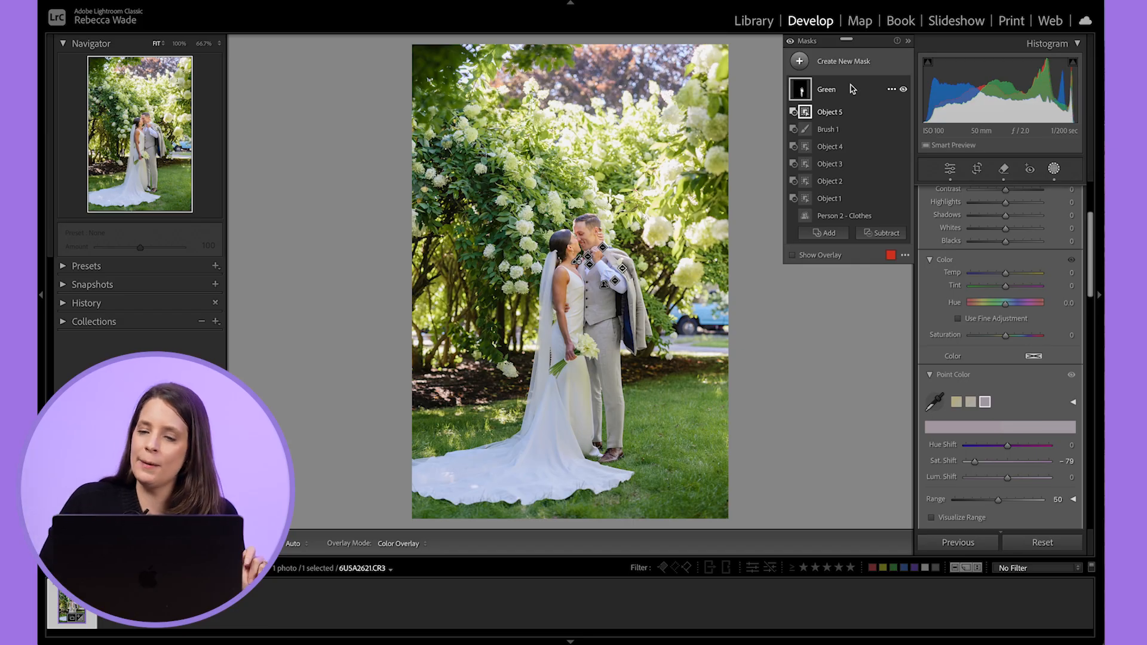
Step: Compare the groom's suit with and without the Green mask by toggling the mask's visibility
click(903, 89)
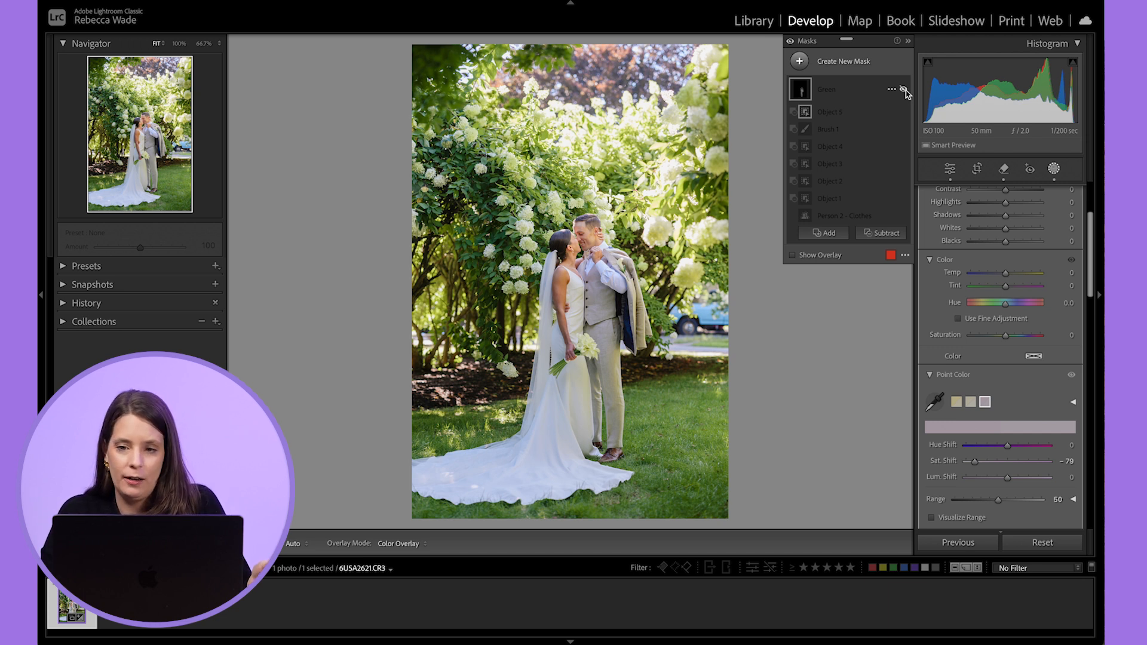
click(903, 90)
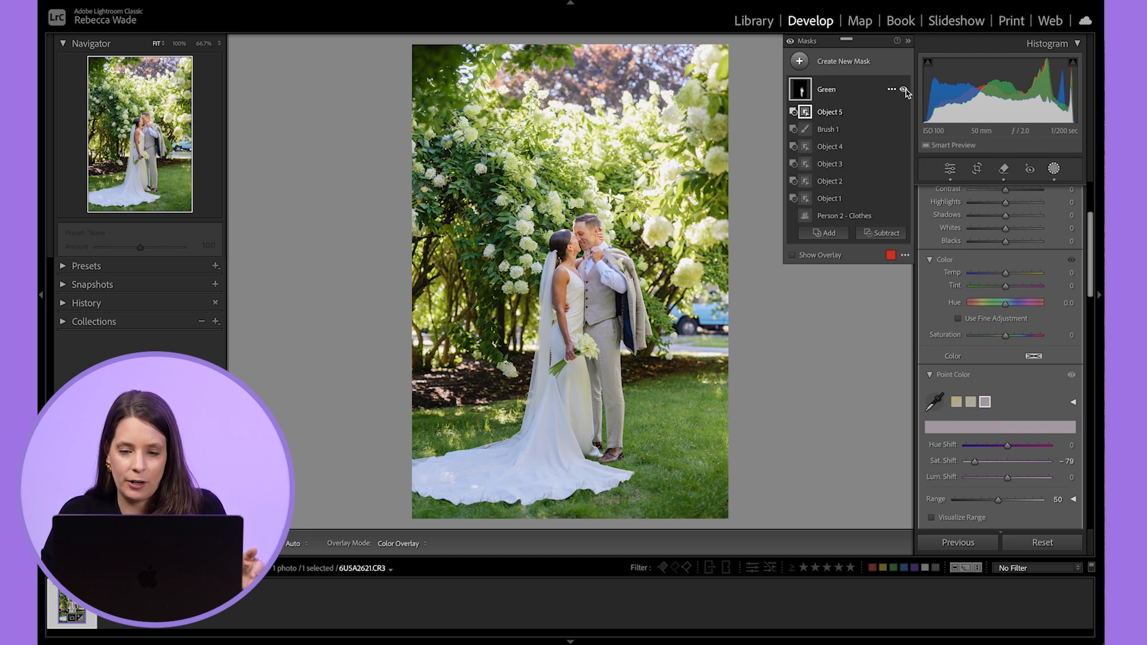
click(903, 90)
click(903, 90)
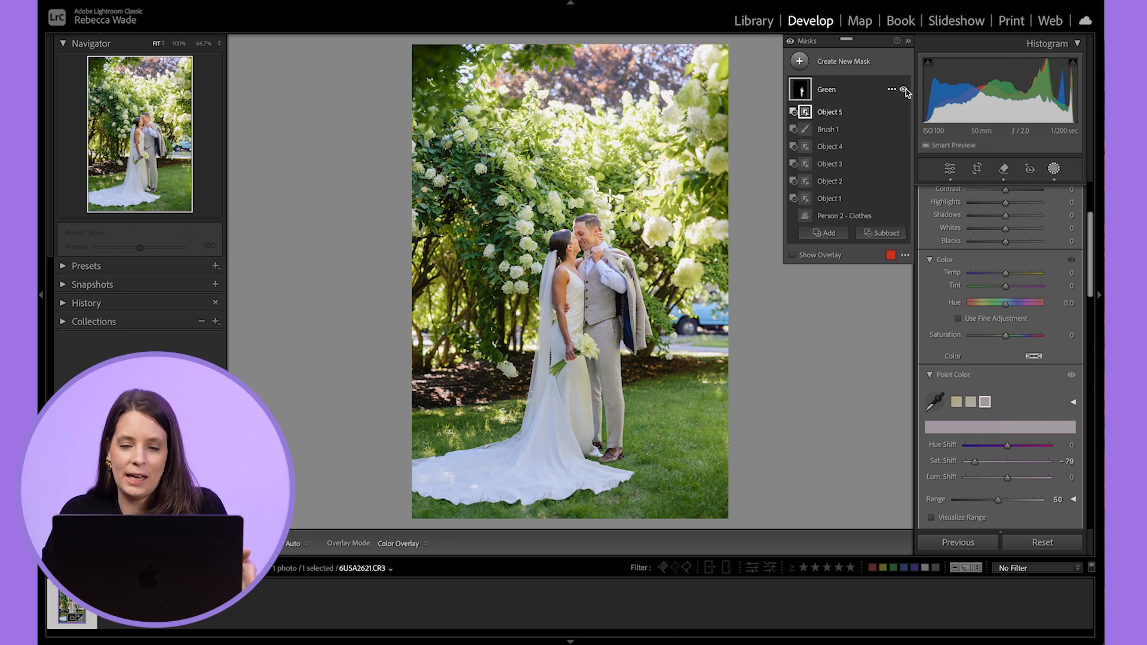
click(903, 90)
click(903, 90)
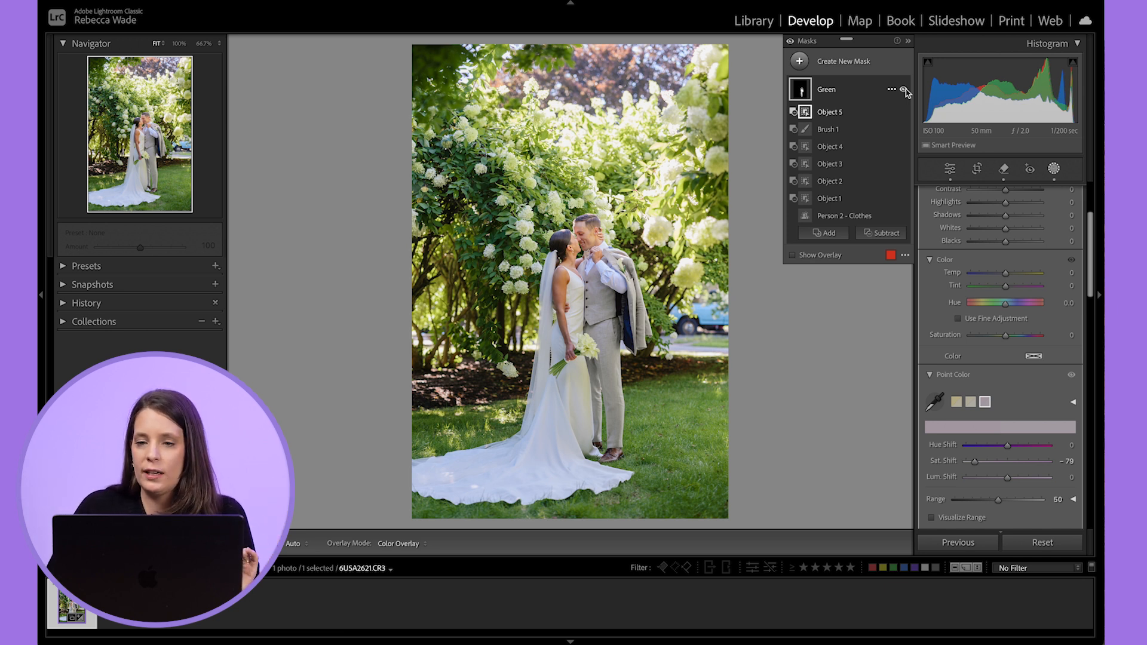
Step: Create a new people mask covering only the clothes of Person 1, the bride
click(799, 61)
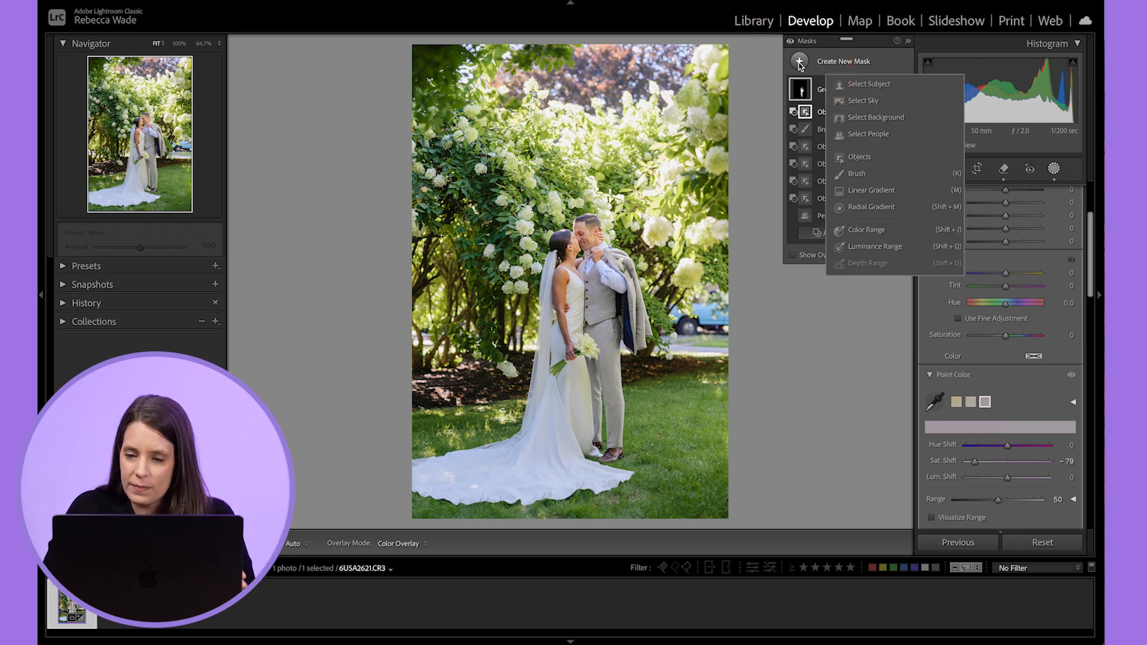
click(918, 139)
click(986, 229)
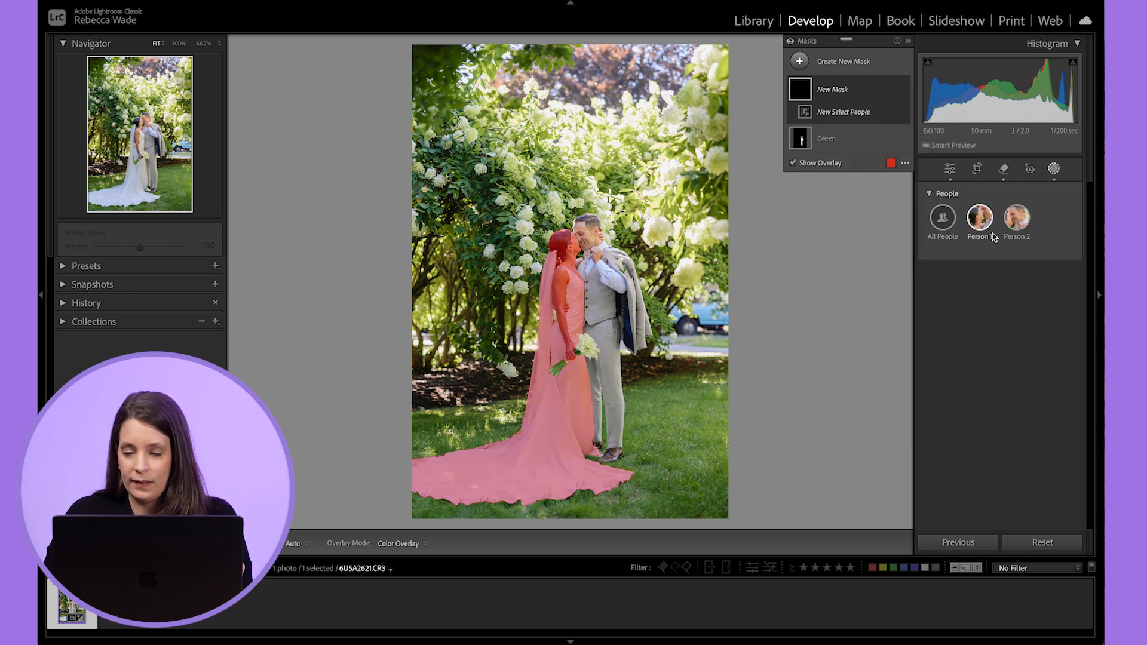
click(987, 232)
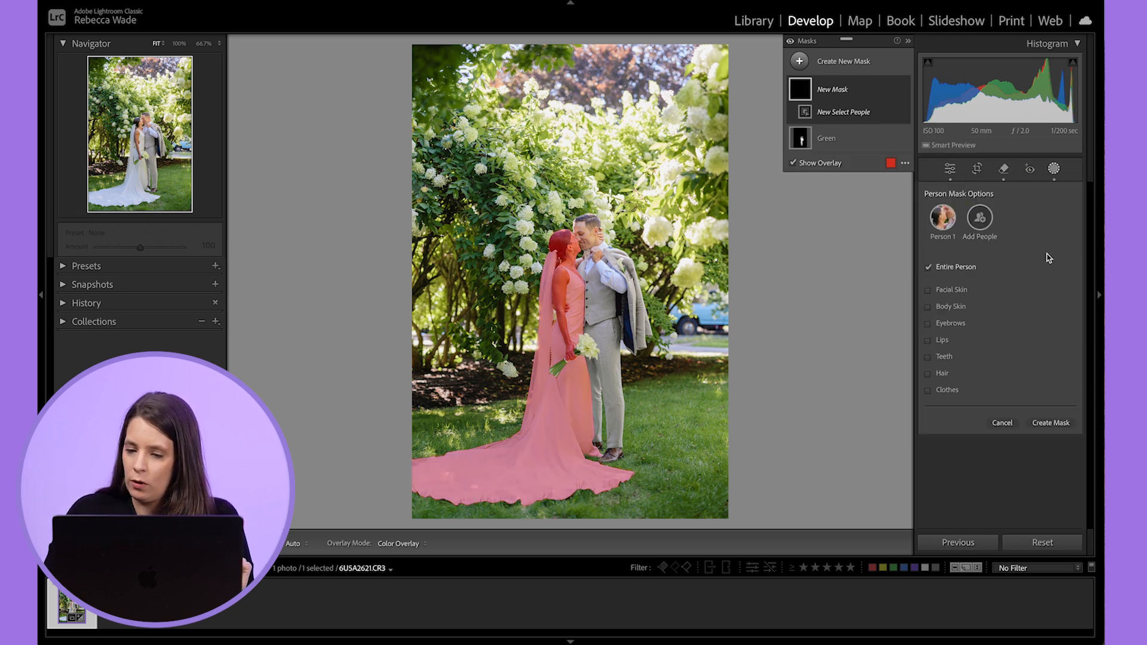
click(928, 391)
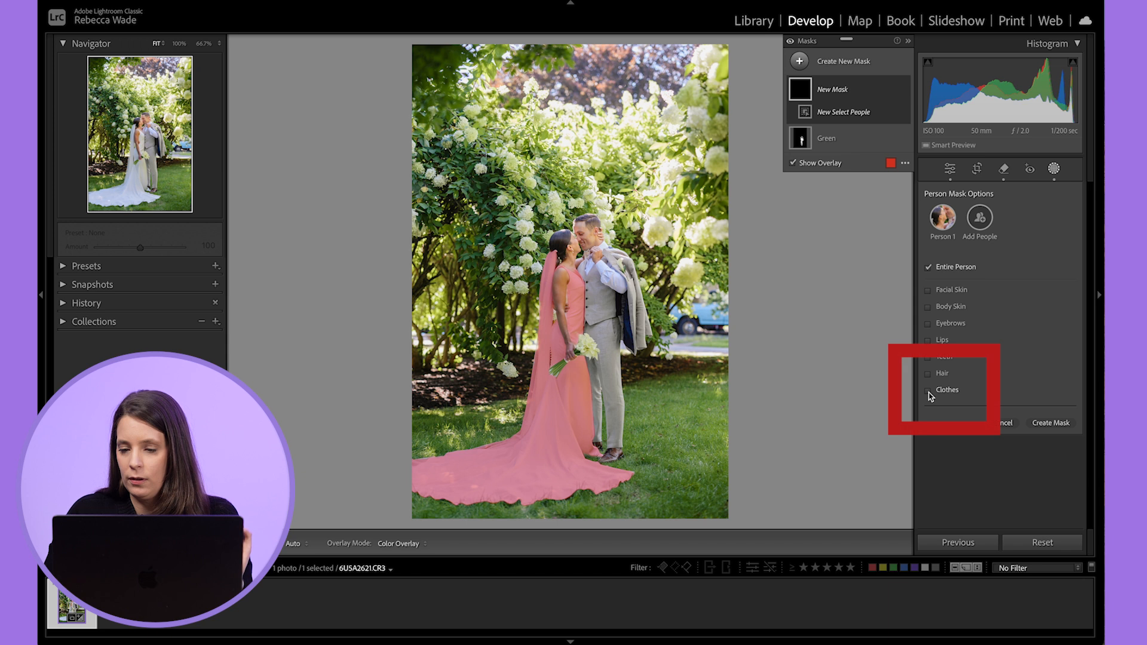
click(1050, 423)
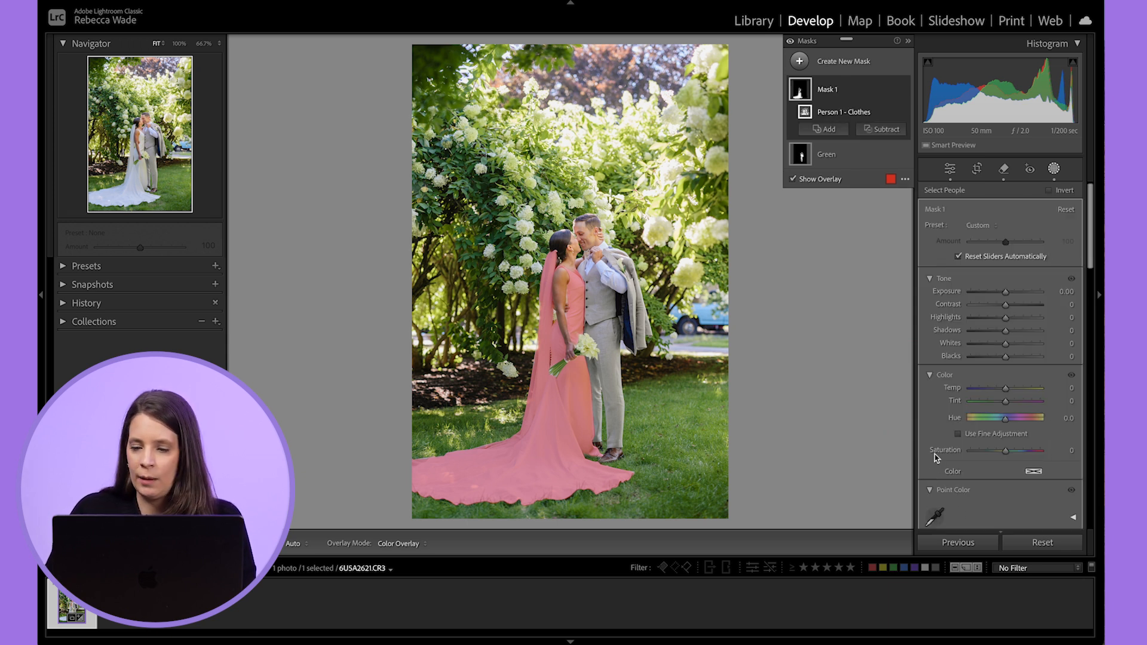
Step: Sample the yellow-green tone on the bride's dress with Point Color and set its saturation shift to -96
scroll(936, 449, down, 5)
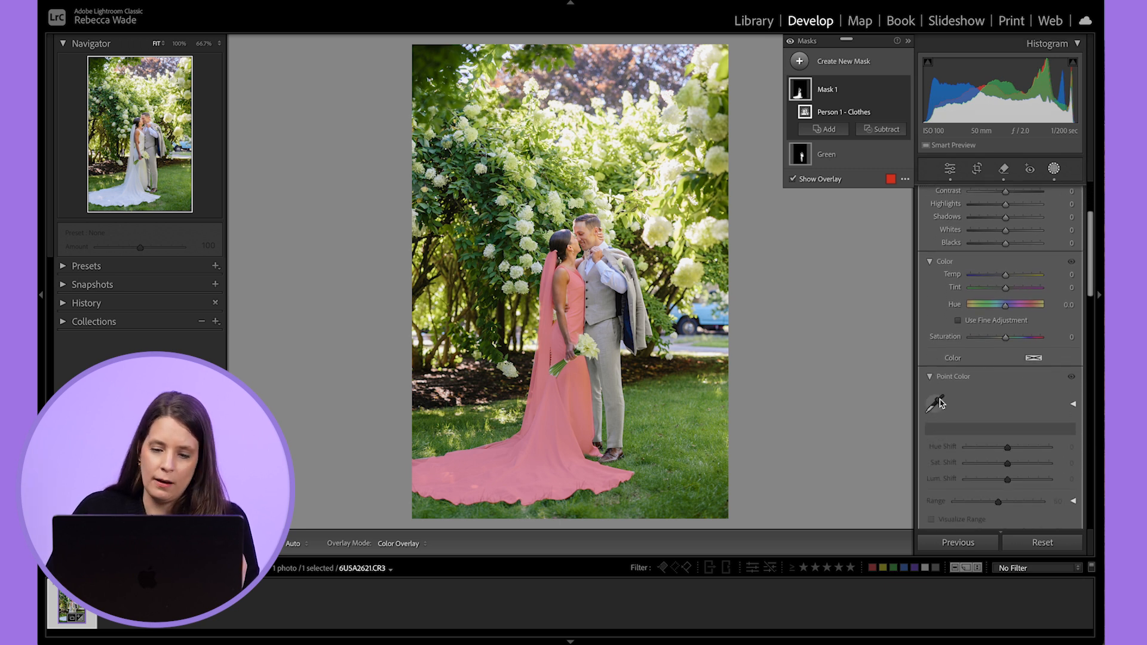
click(936, 404)
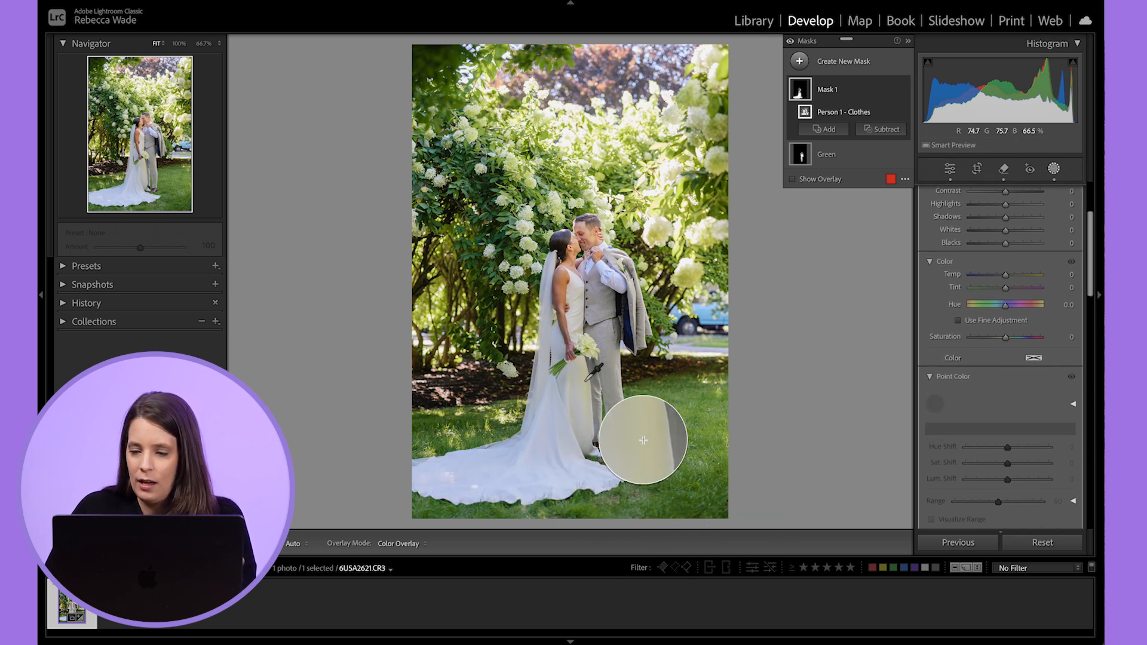
click(587, 380)
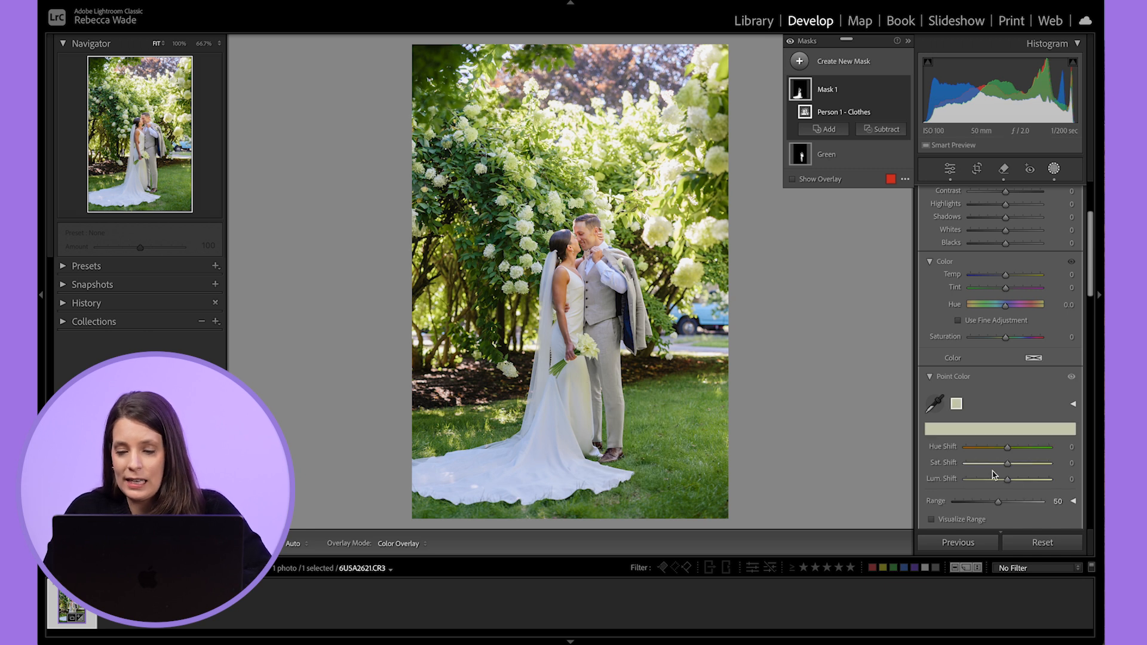
drag(1007, 464, 967, 467)
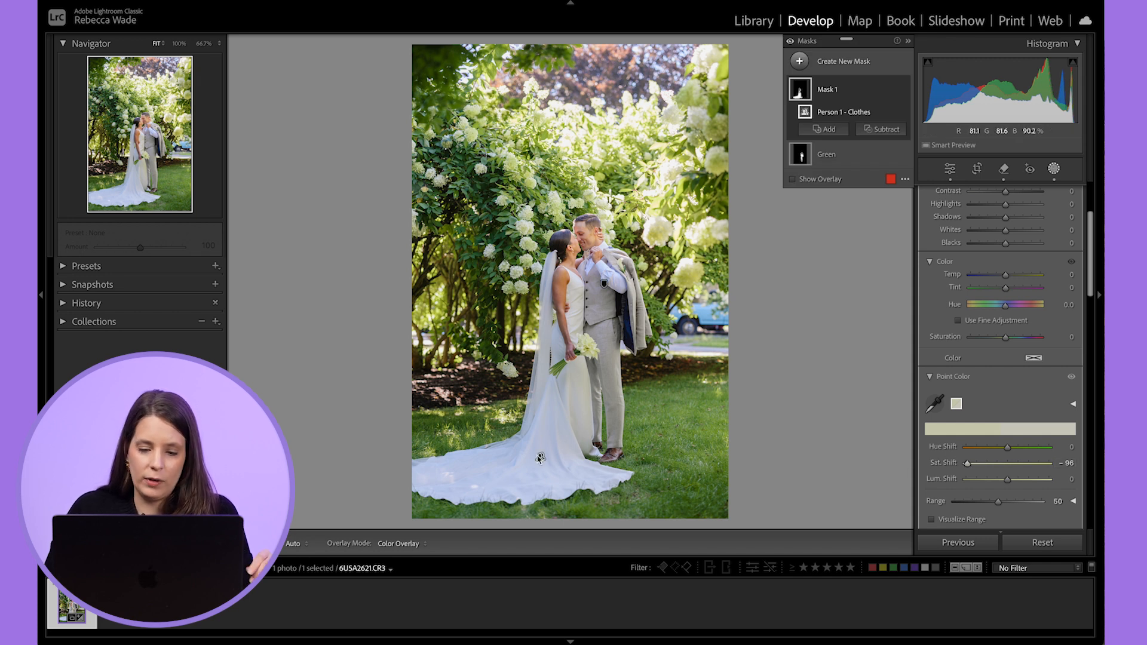
Step: Sample the bluish tone on the dress train as a second Point Color swatch and set its saturation shift to -53
click(934, 403)
click(527, 467)
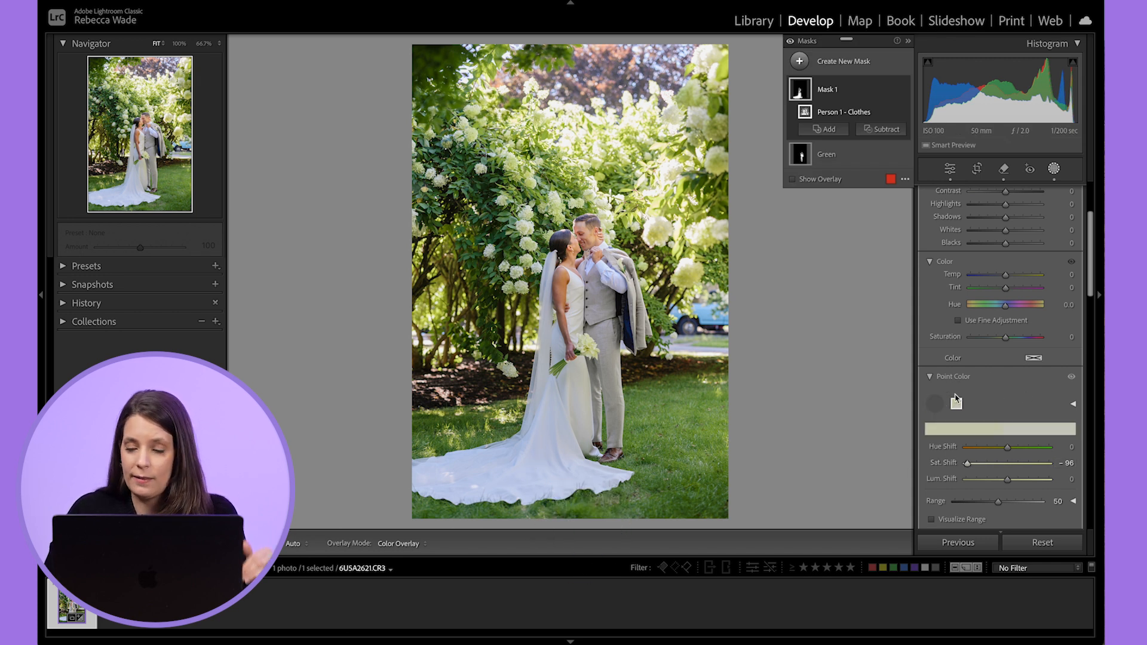
click(938, 401)
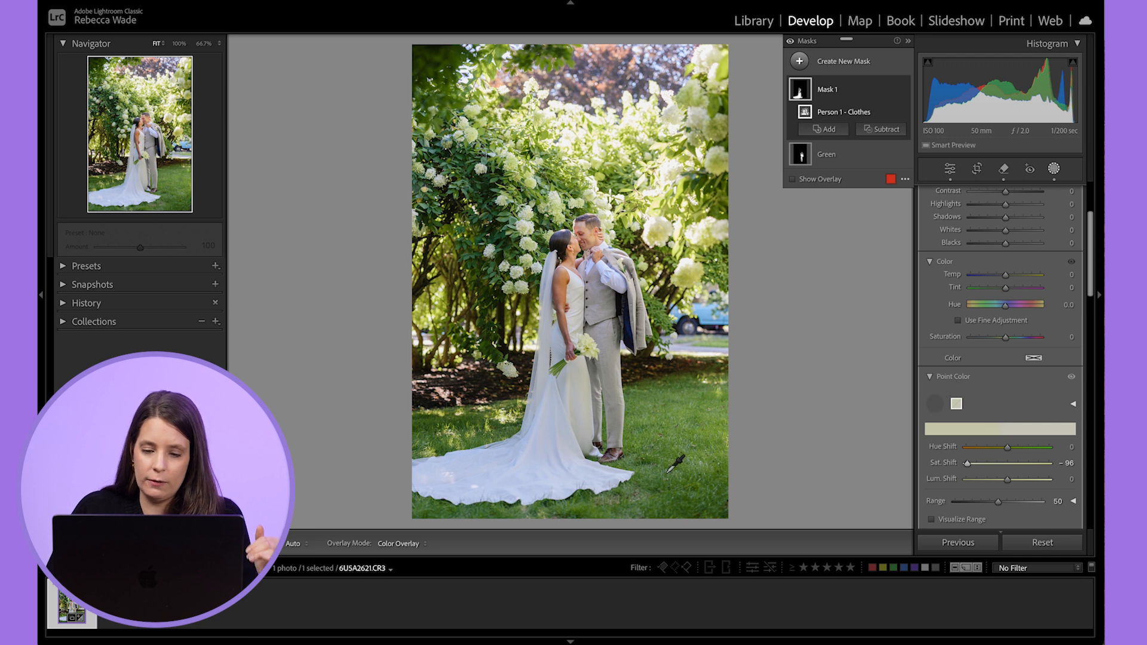
click(515, 480)
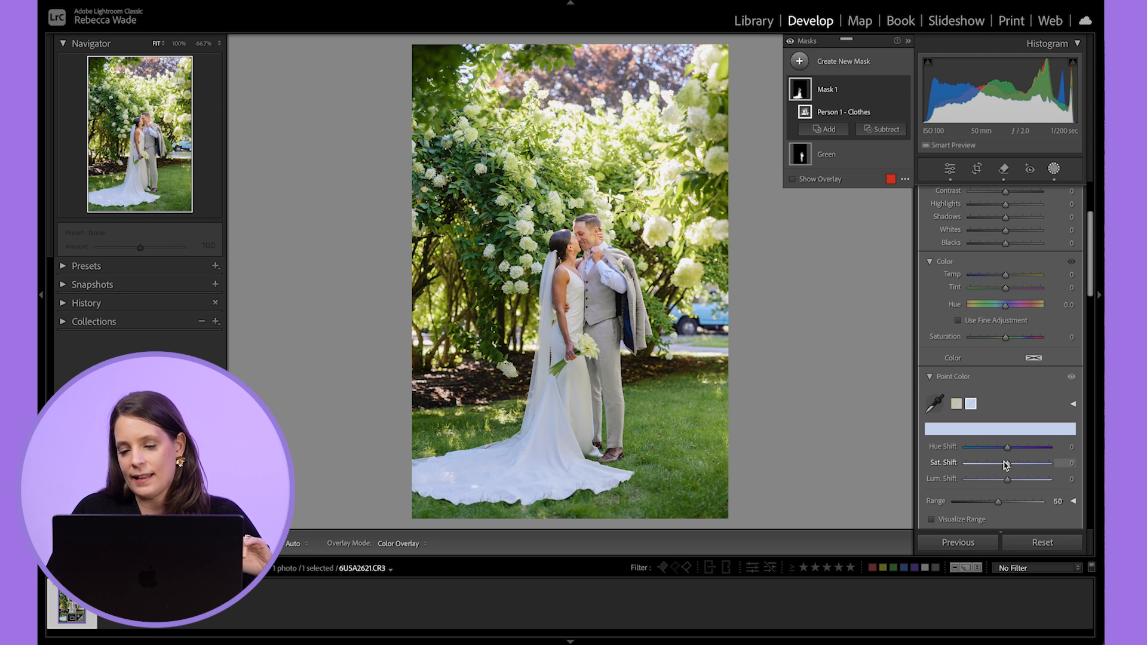
drag(1005, 465, 996, 467)
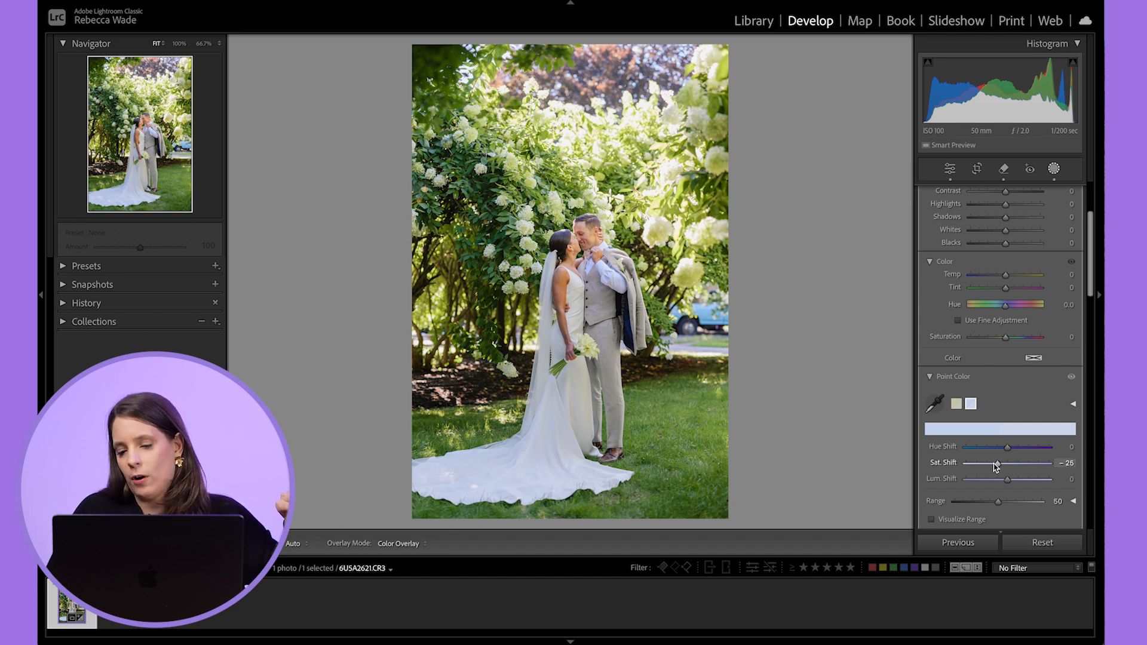
mouse_move(994, 466)
mouse_down()
mouse_move(965, 466)
mouse_move(983, 464)
mouse_up()
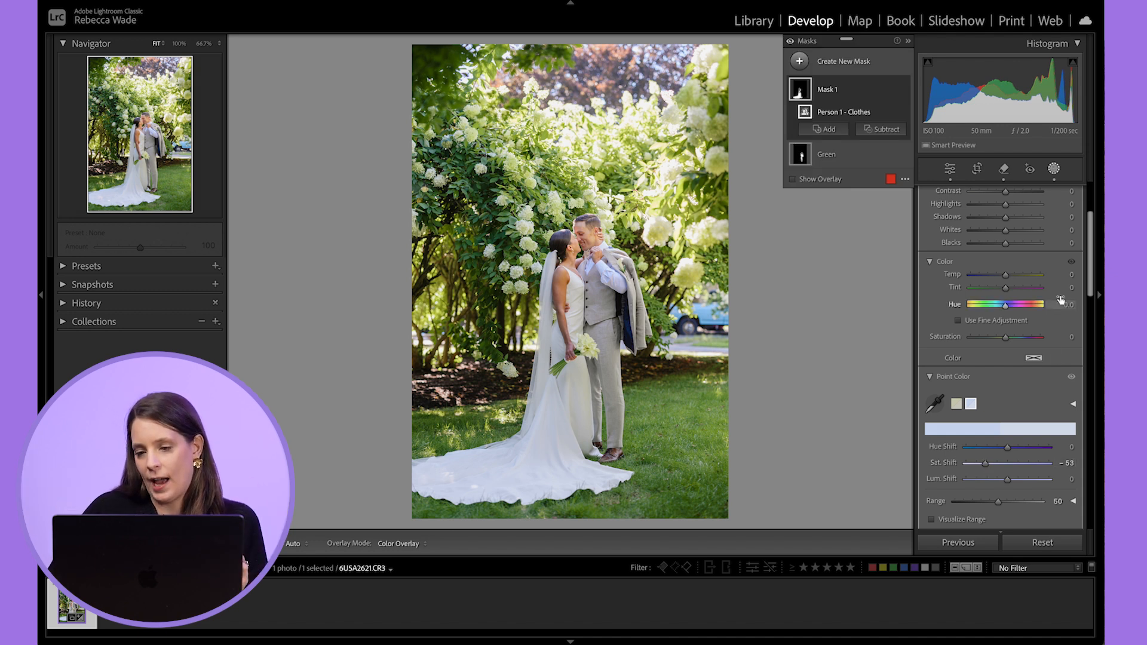
Step: Brighten the dress mask by setting Shadows to 15 and Whites to 12
scroll(1057, 302, up, 2)
drag(1012, 274, 1013, 292)
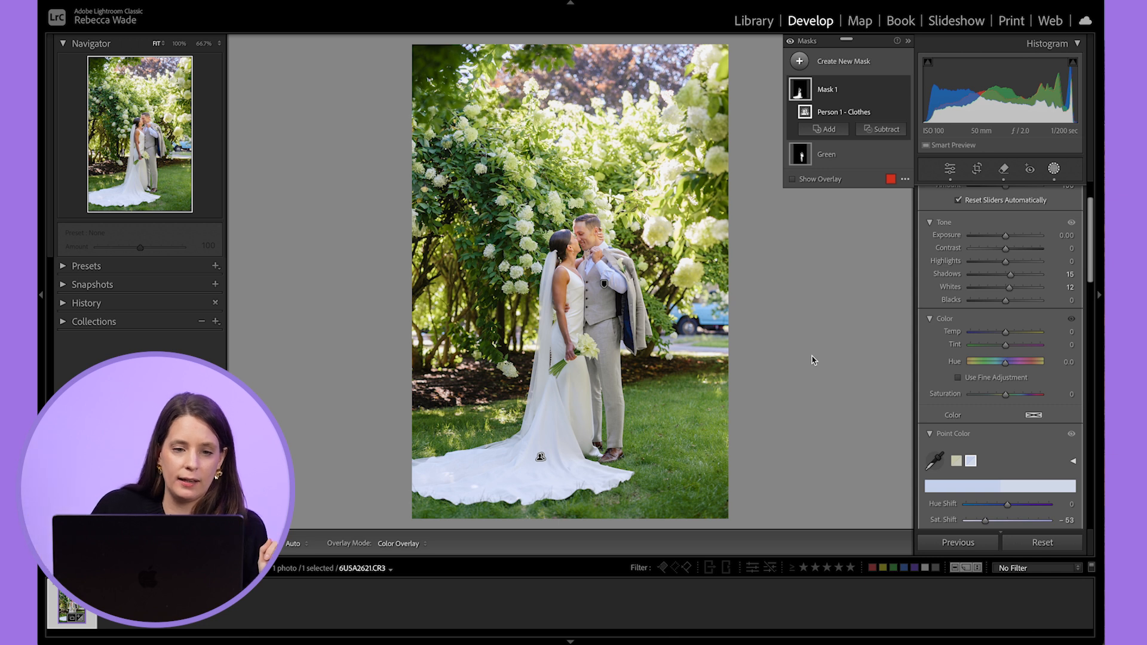
Step: Create a new Objects mask covering the groom's raised shirt sleeve
key(z)
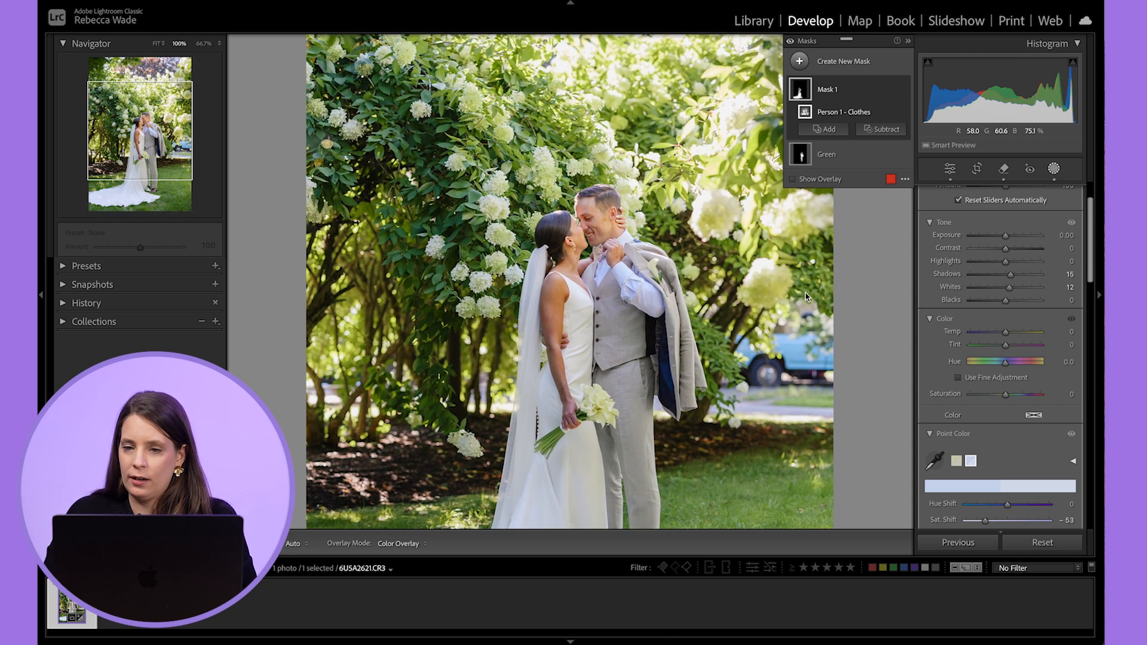
click(800, 63)
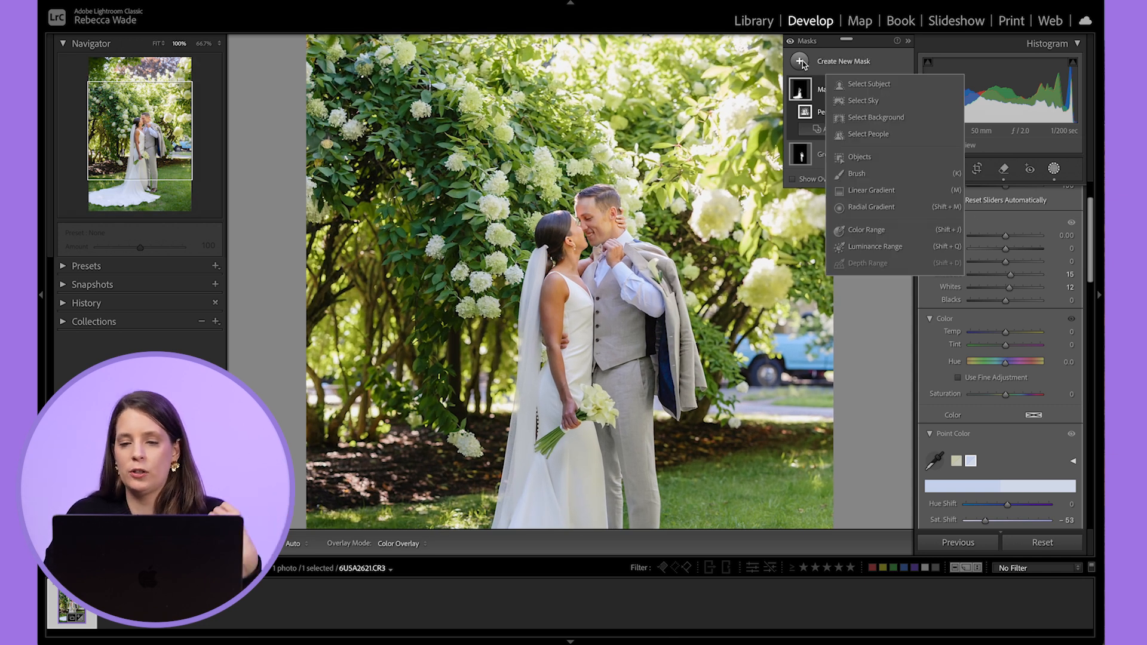
click(868, 158)
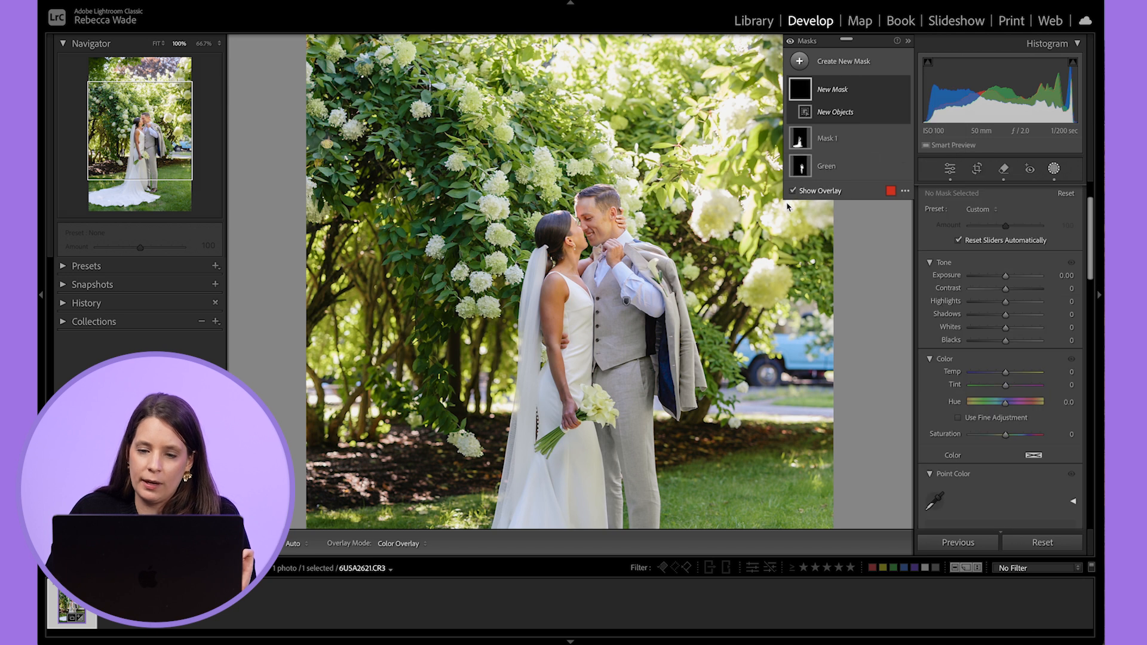
mouse_move(620, 271)
mouse_down()
mouse_move(657, 311)
mouse_move(633, 284)
mouse_up()
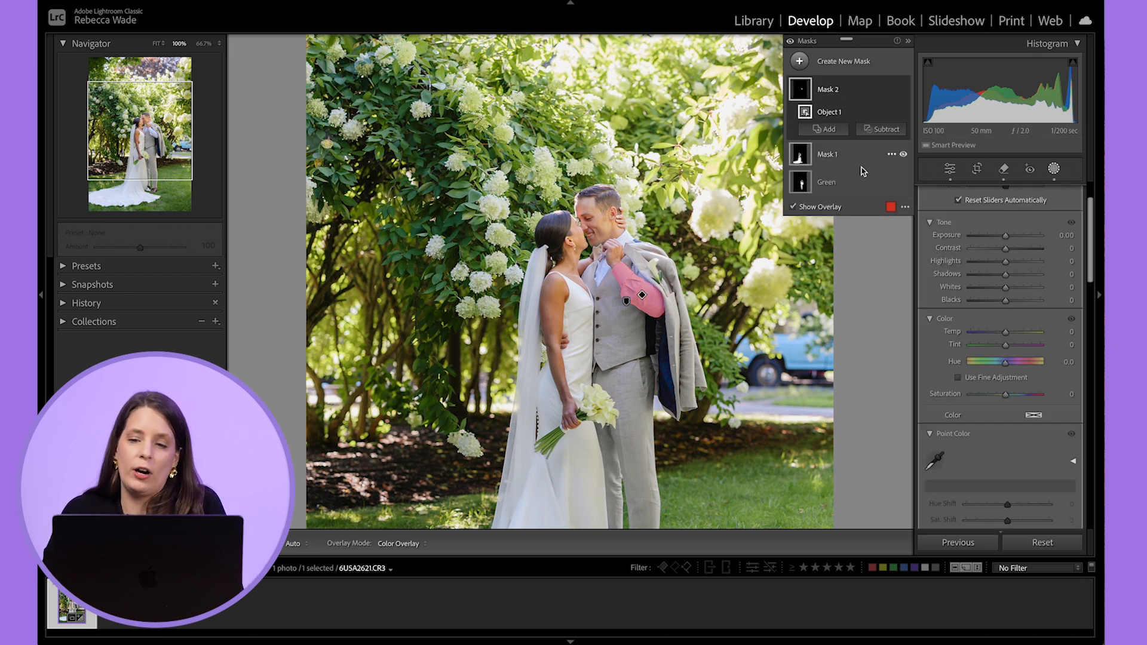
Step: Add the groom's shirt front below the collar to the sleeve mask using Objects selection
click(830, 130)
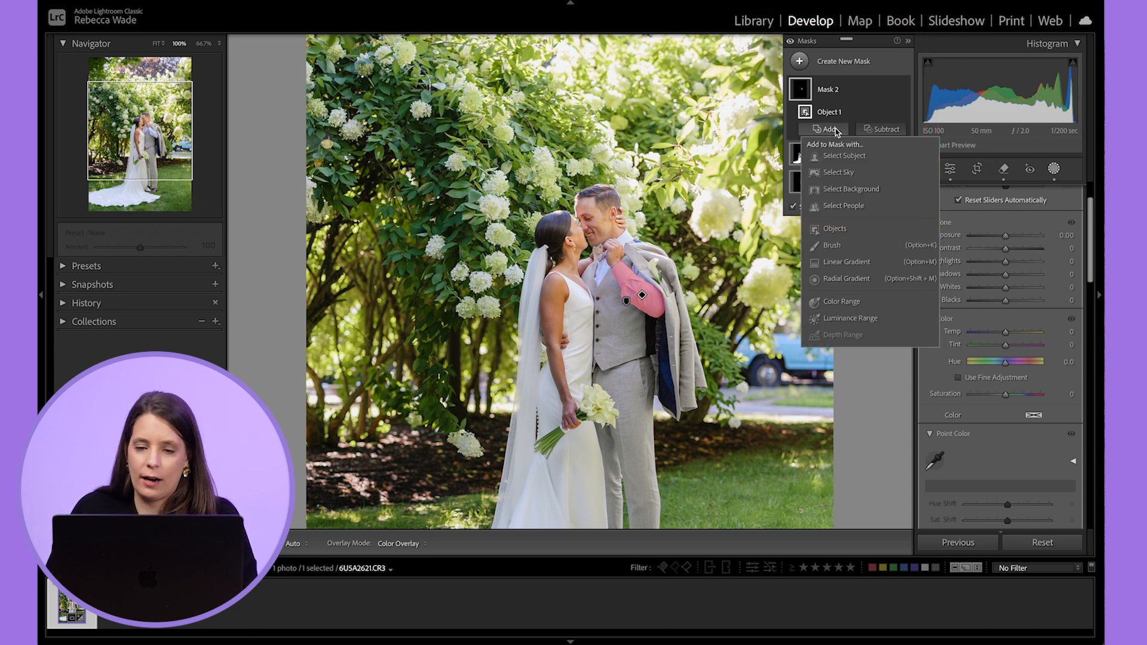
click(844, 229)
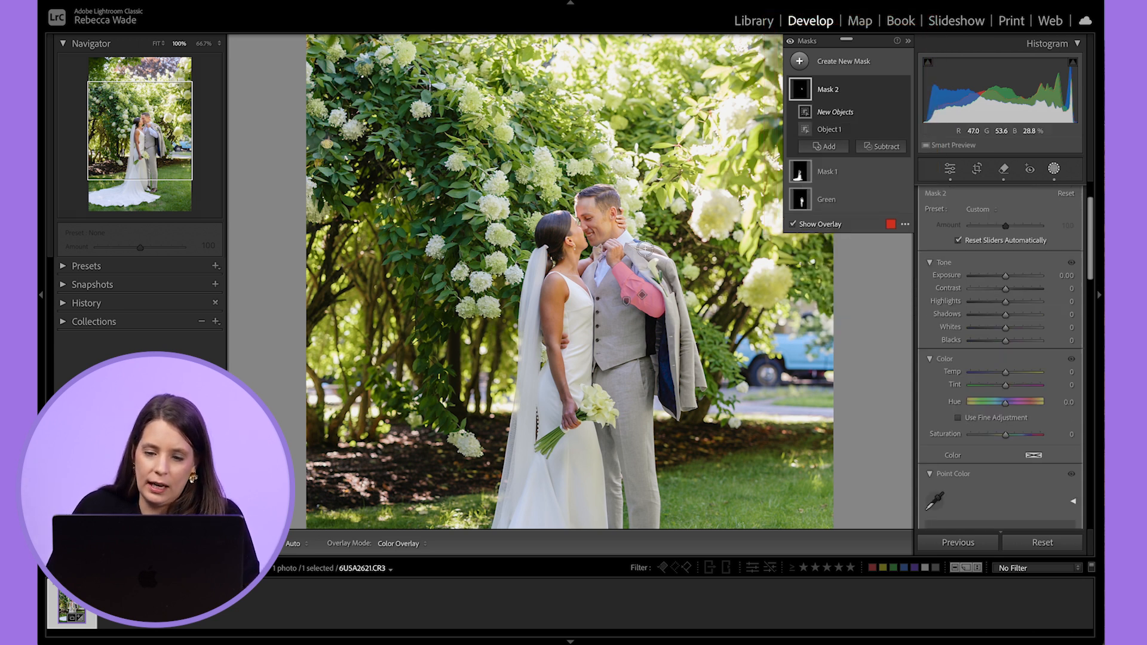
drag(596, 272, 604, 268)
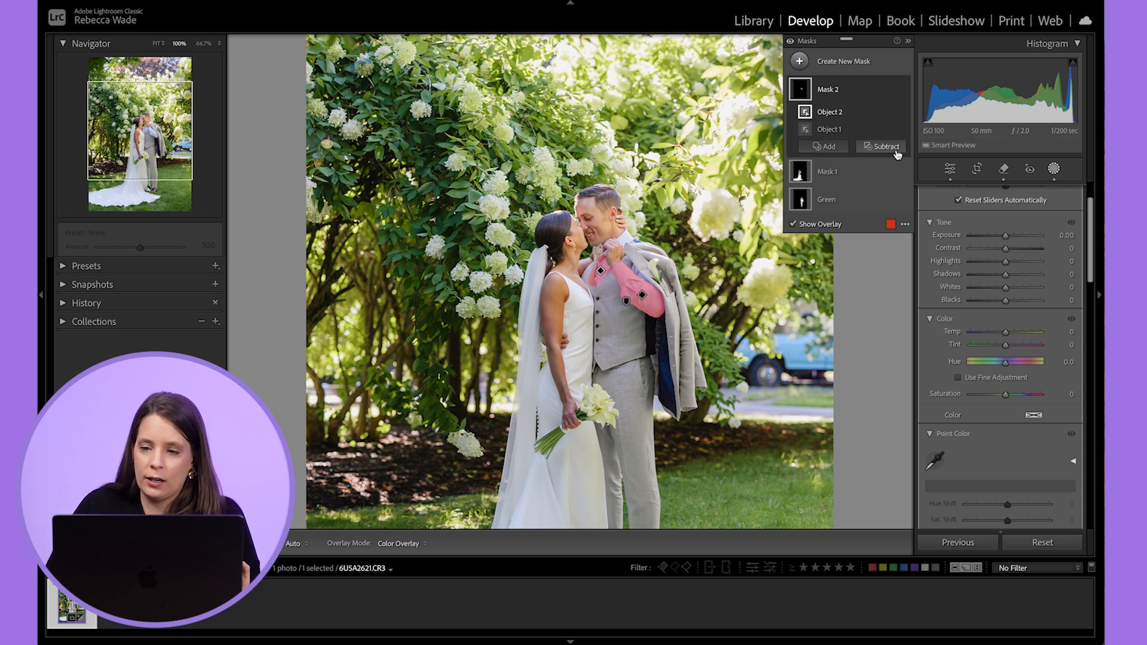
Step: Subtract the spill over the groom's vest beside the shirt front from the shirt mask with a brush
key(super+equal)
key(super+equal)
click(875, 148)
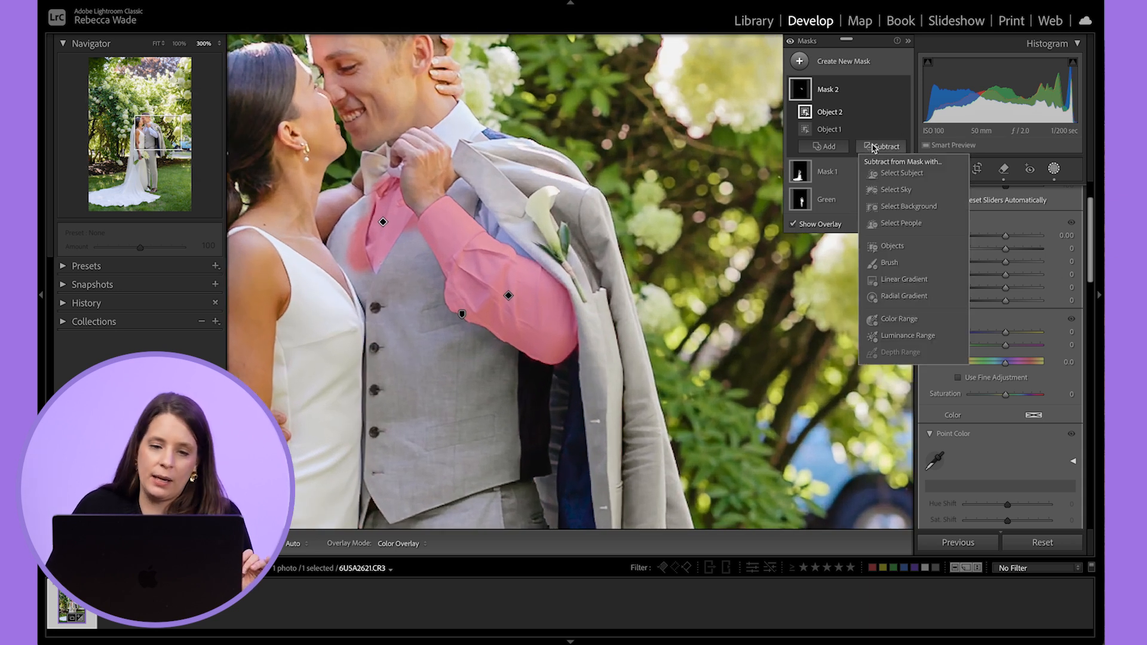
click(889, 262)
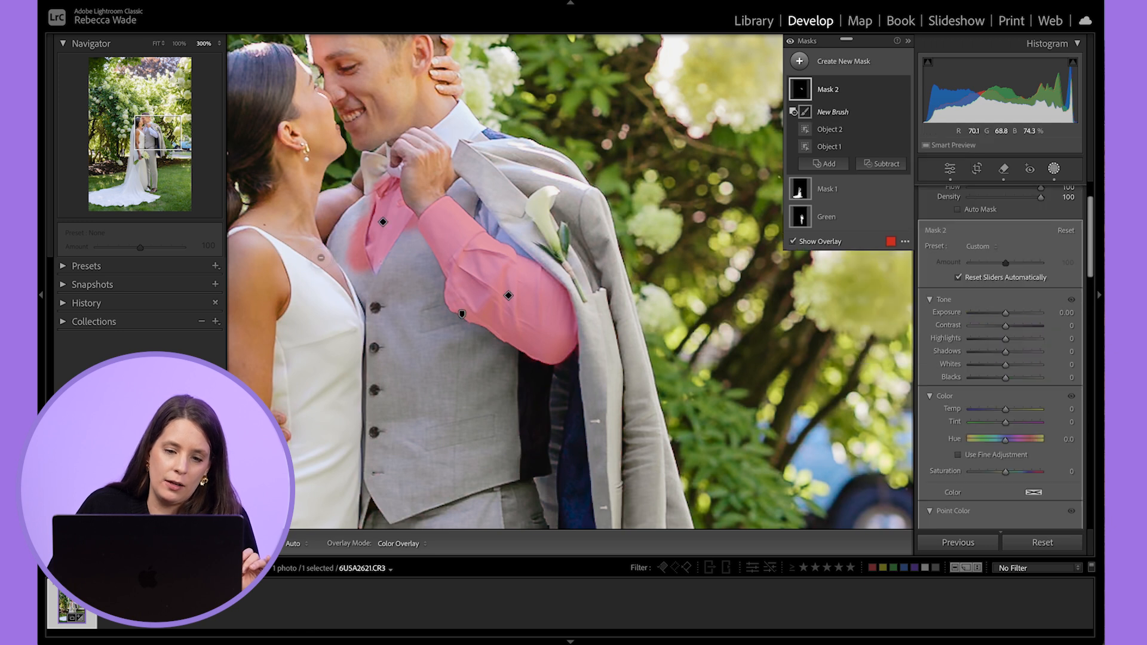
mouse_move(351, 262)
mouse_down()
mouse_move(355, 273)
mouse_move(354, 217)
mouse_move(355, 267)
mouse_up()
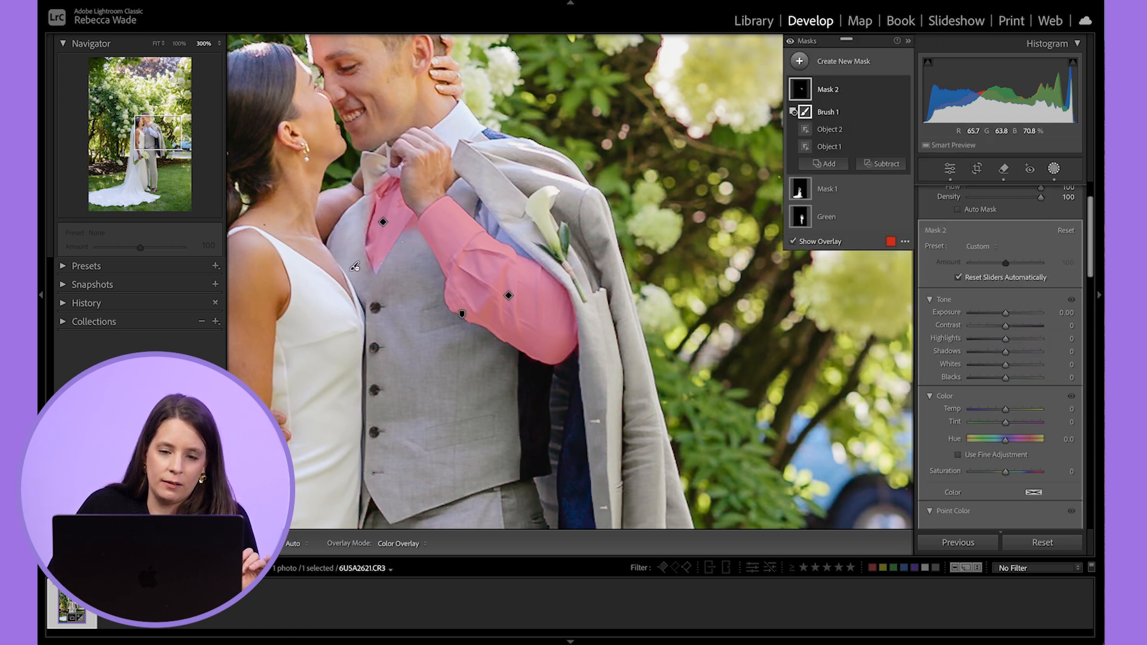
key(h)
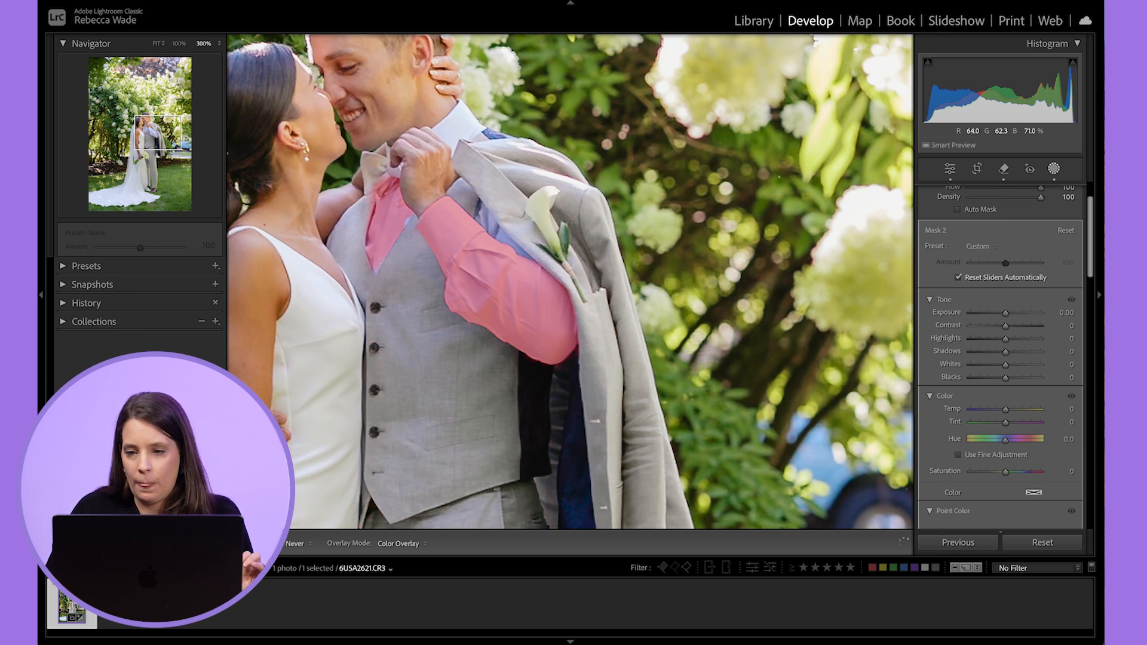
key(h)
Step: Add a brush component to the shirt mask and paint in the missed parts of the groom's shirt
click(837, 164)
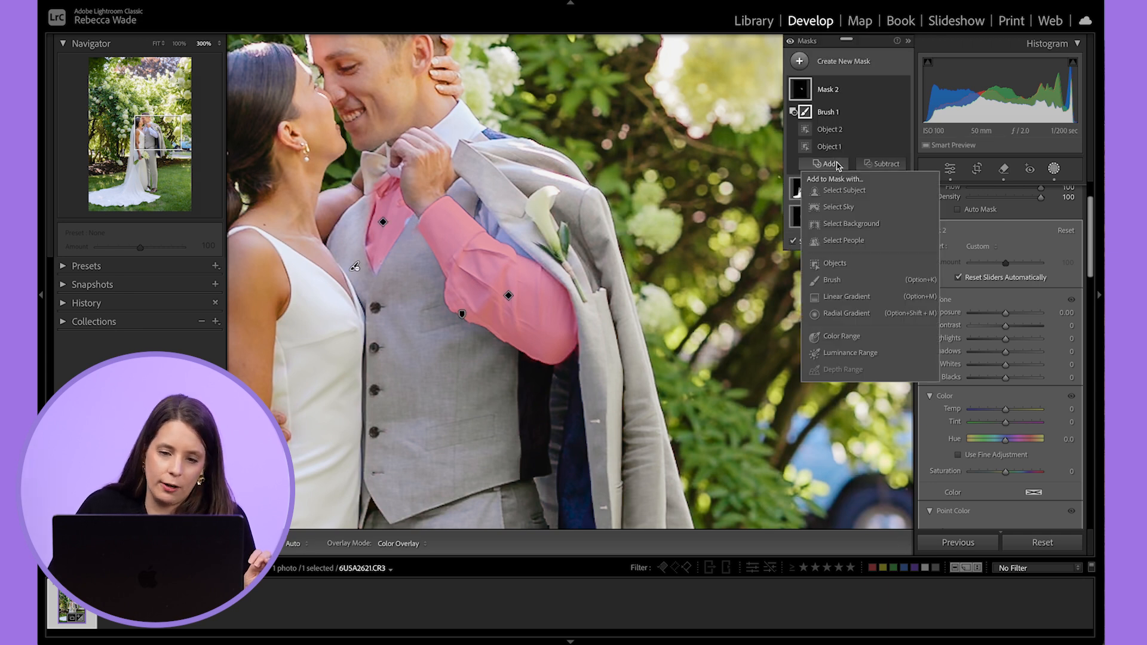
click(832, 280)
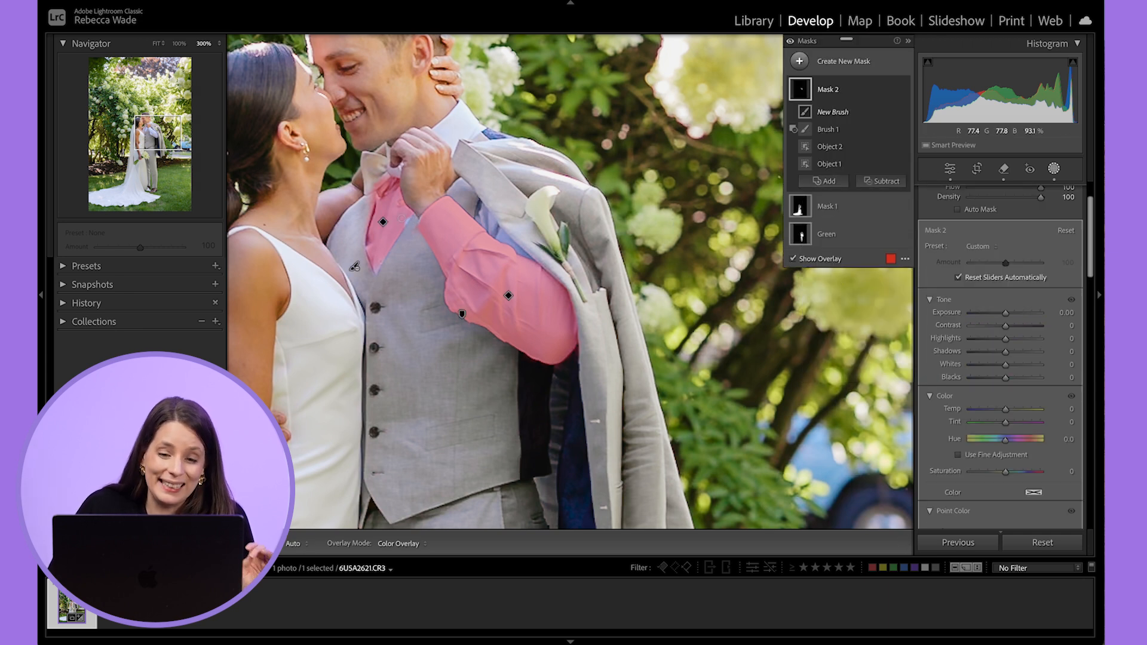
key(h)
key(h)
key(h)
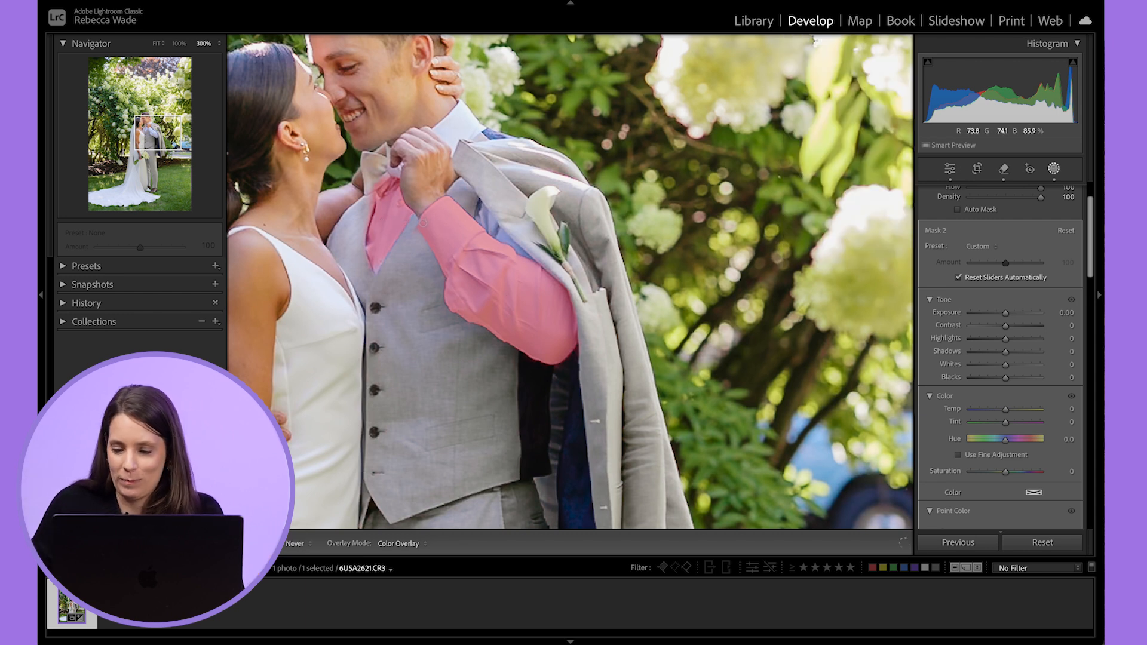
key(h)
Step: Sample the bluish tone of the groom's shirt with Point Color and set its saturation shift to -71
scroll(969, 407, down, 3)
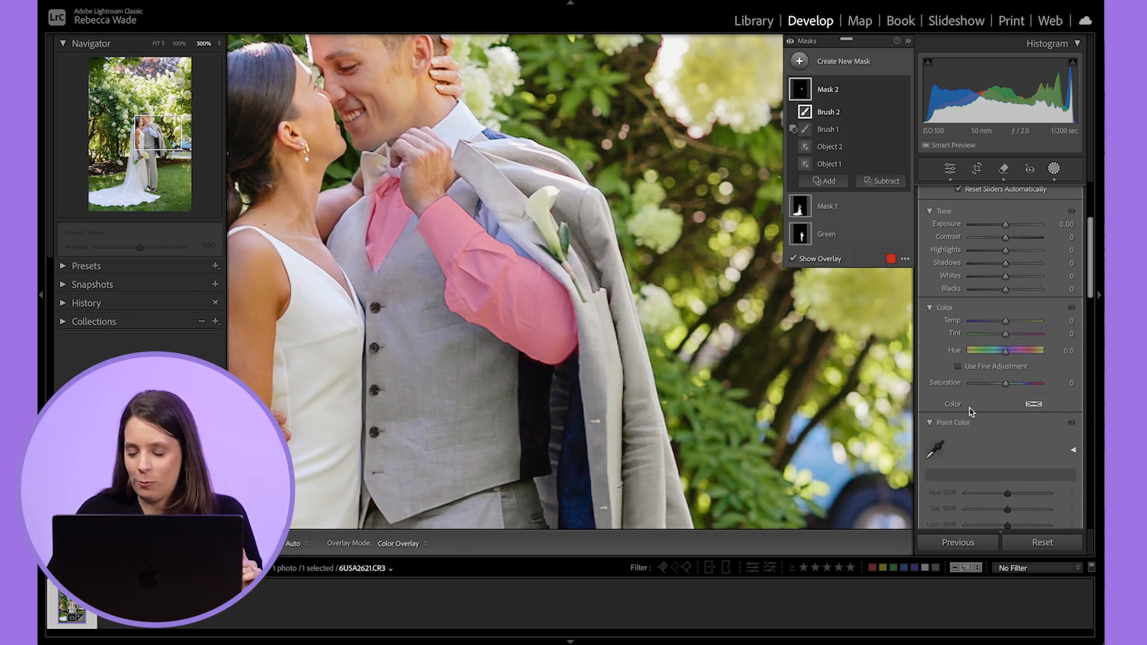
key(o)
click(941, 445)
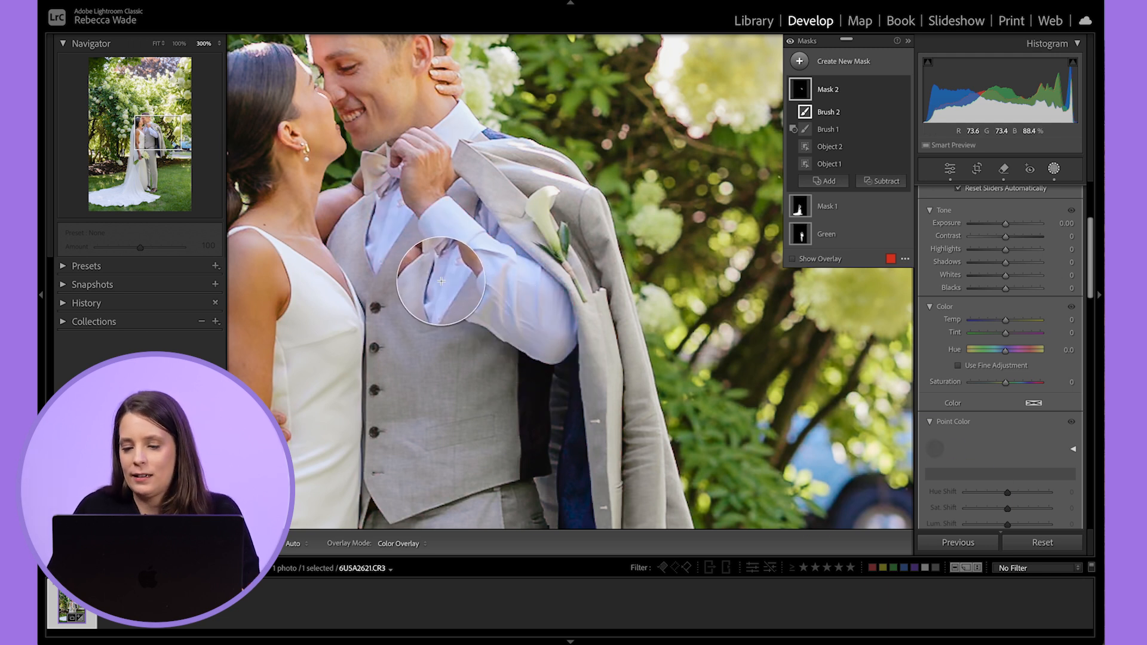
click(384, 222)
drag(1007, 508, 977, 511)
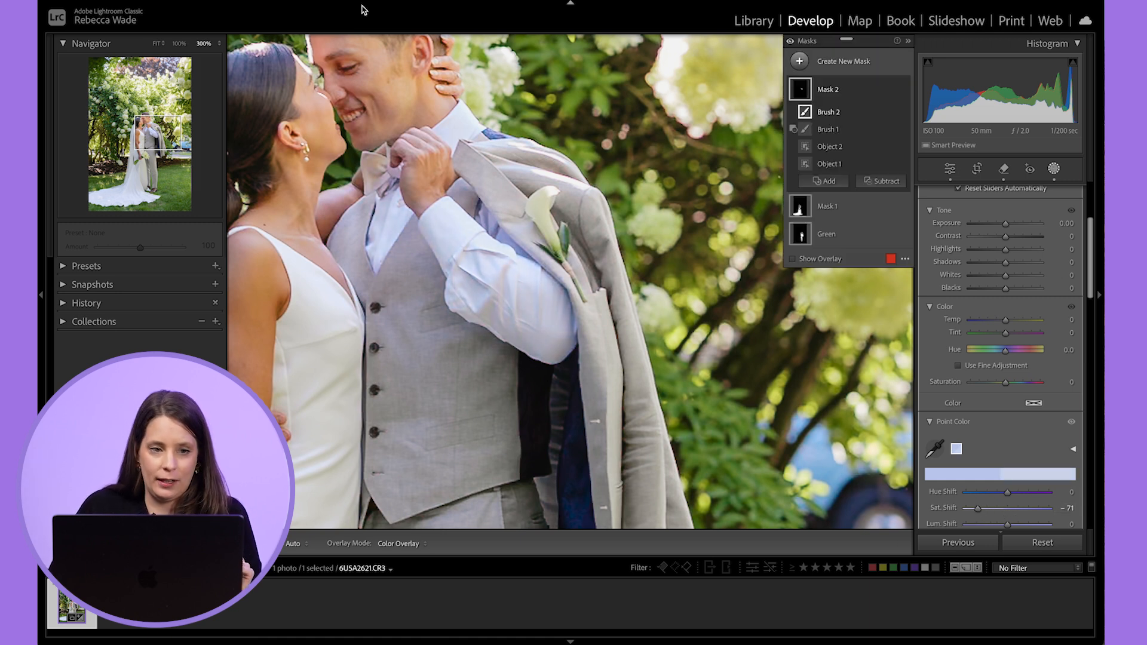
Step: Compare the whole photo with all mask adjustments switched off and on
click(156, 44)
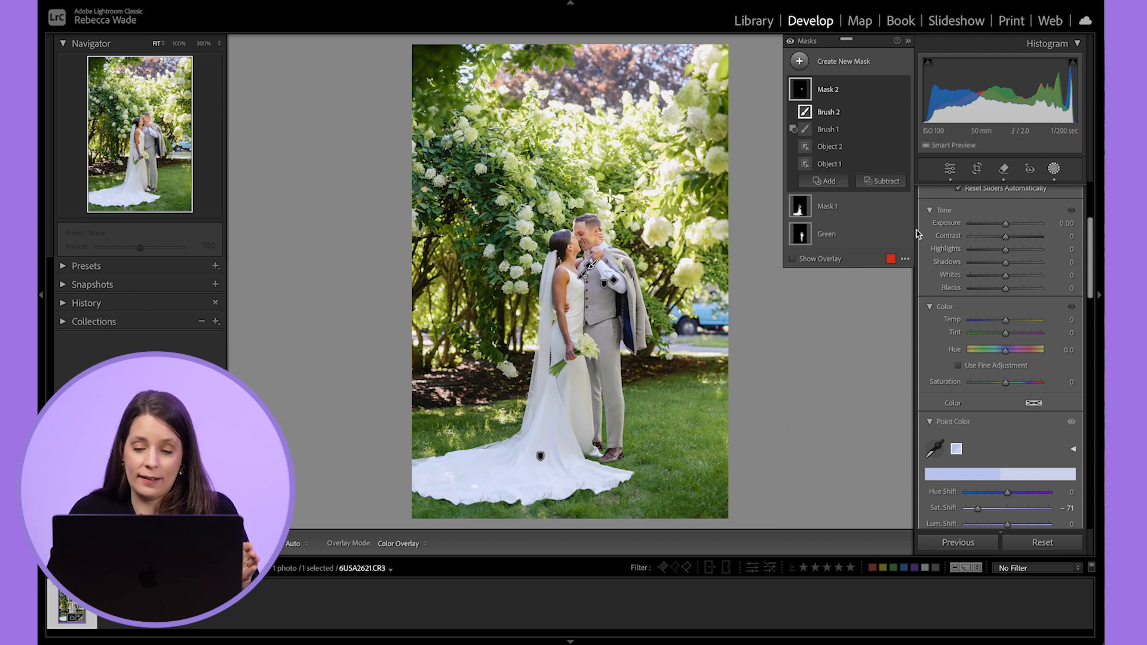
click(791, 41)
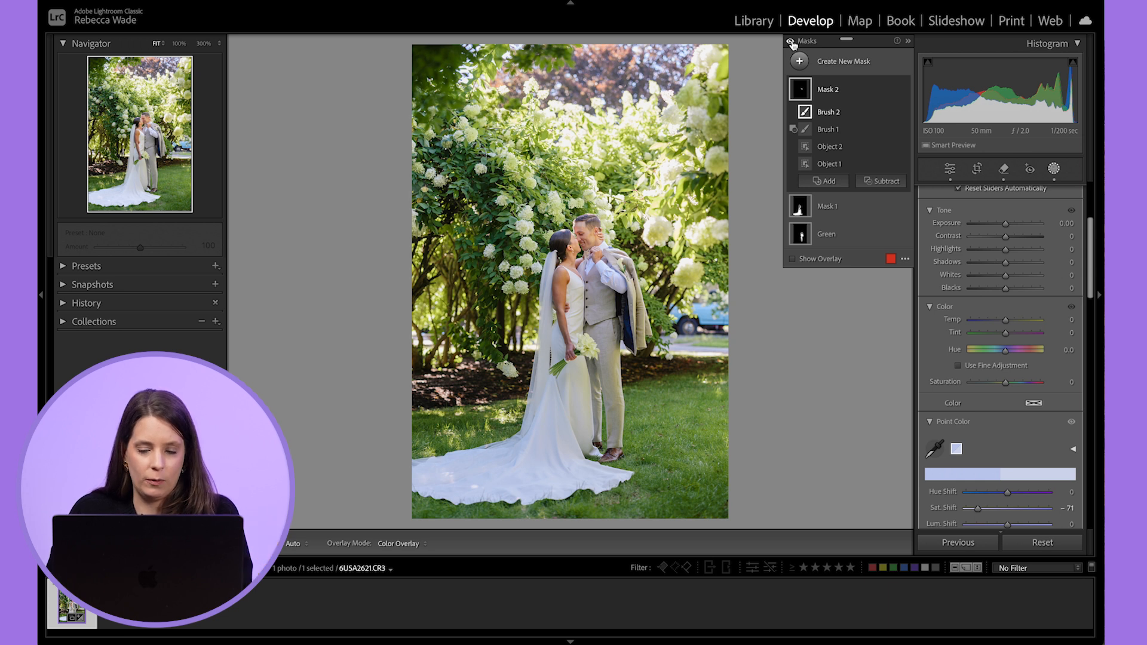
click(791, 42)
click(792, 42)
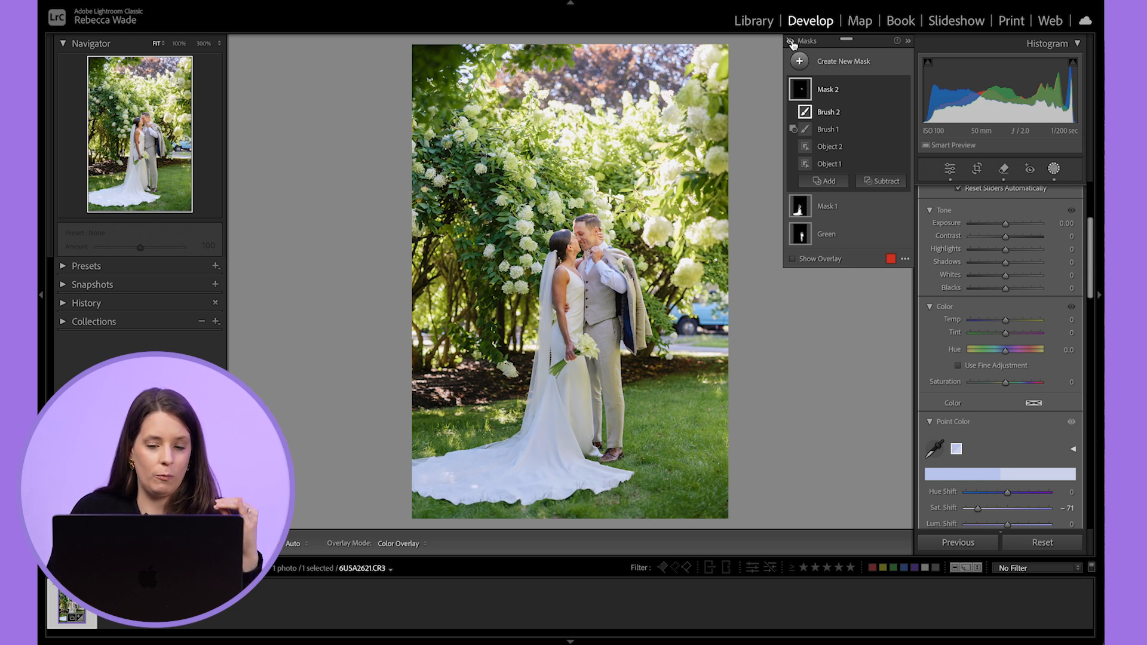
click(791, 42)
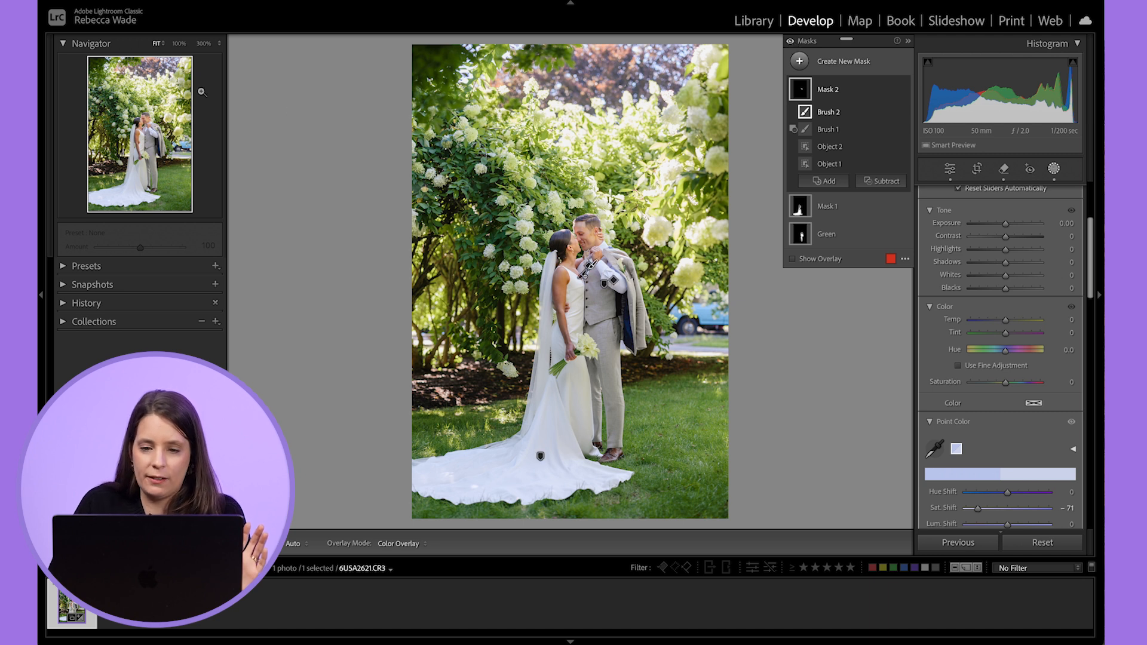
Step: Create one People mask covering the bride's facial skin and body skin, and set its Shadows to 13
key(z)
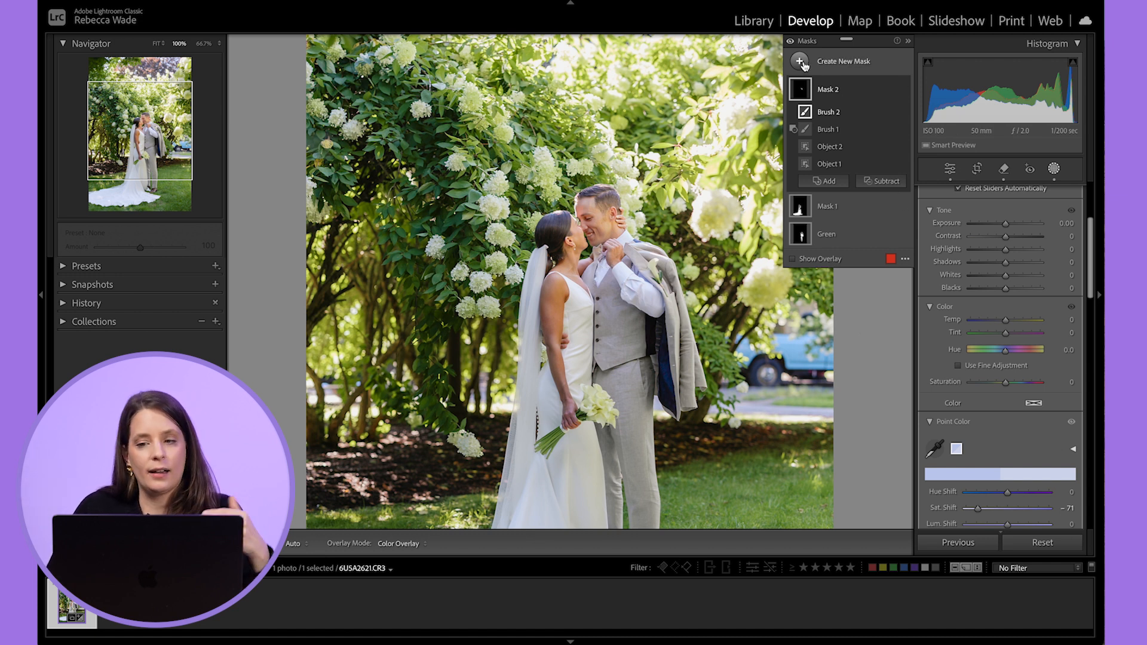
click(800, 62)
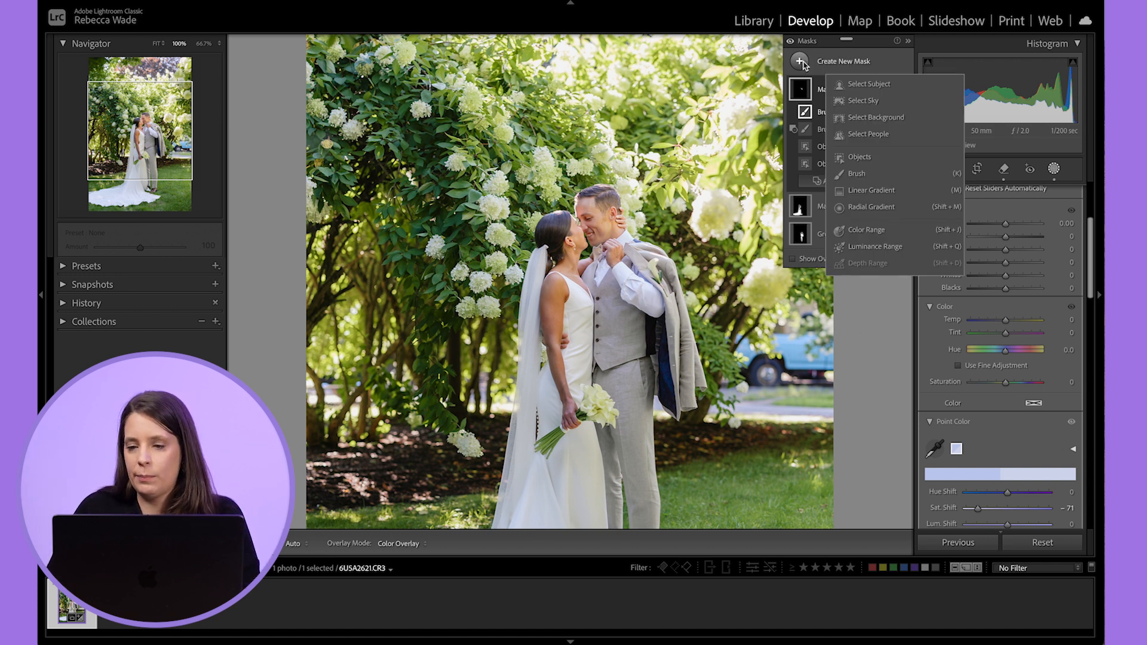
click(867, 132)
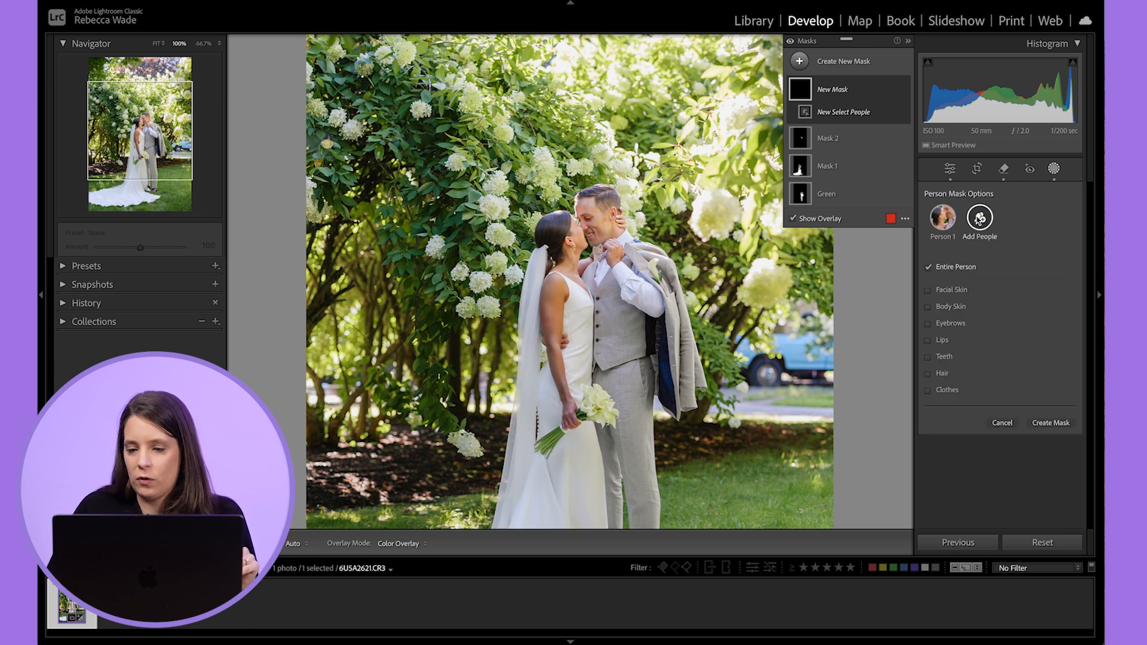
click(959, 291)
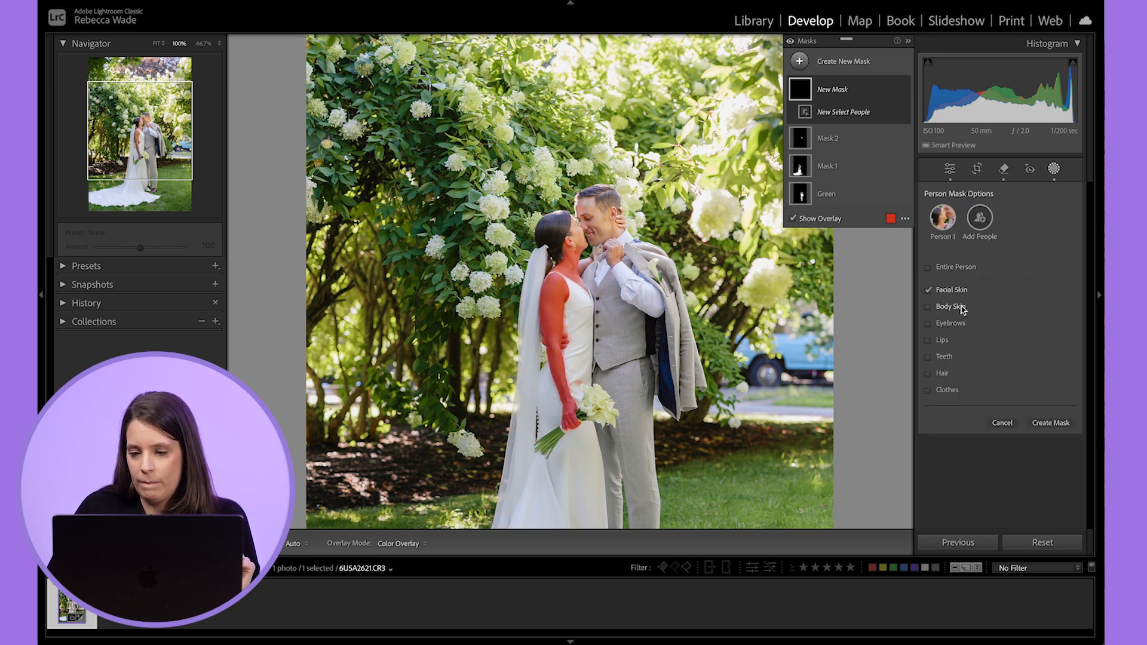
click(962, 308)
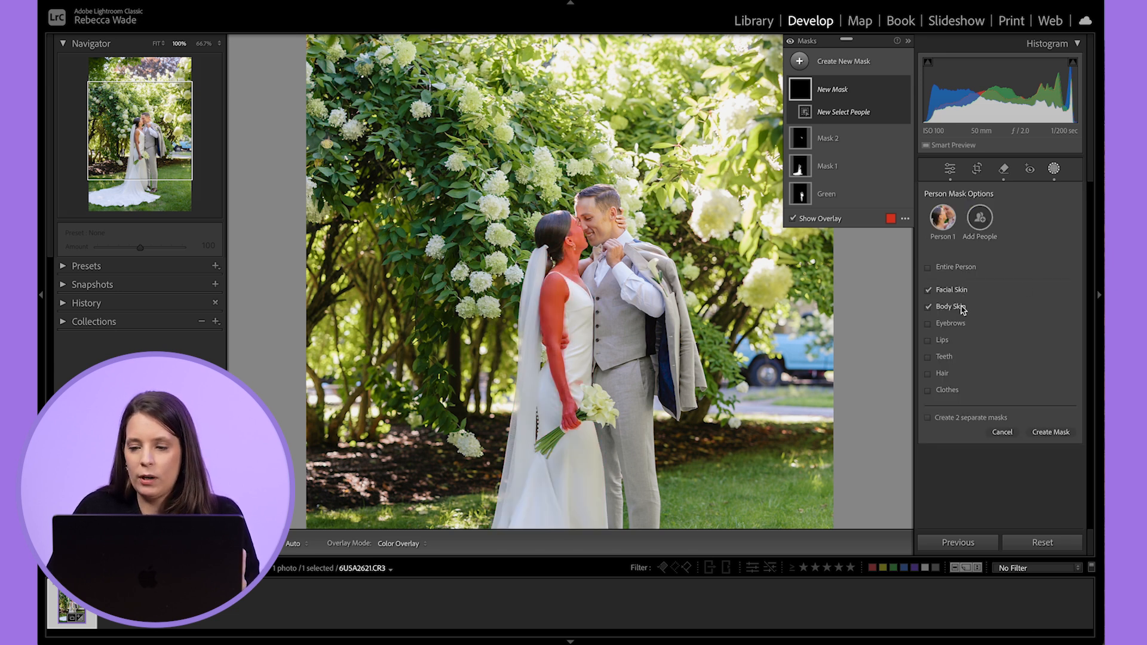
click(1051, 432)
drag(1005, 330, 1010, 335)
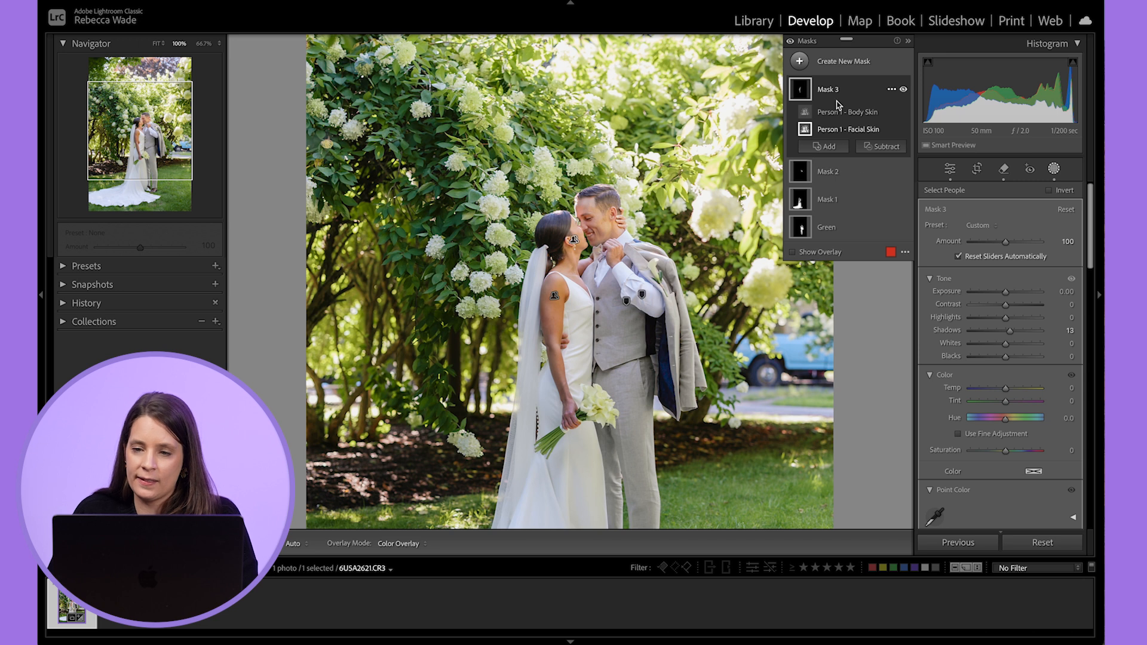
Step: Create a new brush mask with size 5.0 and feather 58, painted over the bride's hand and wrist holding the bouquet
click(801, 61)
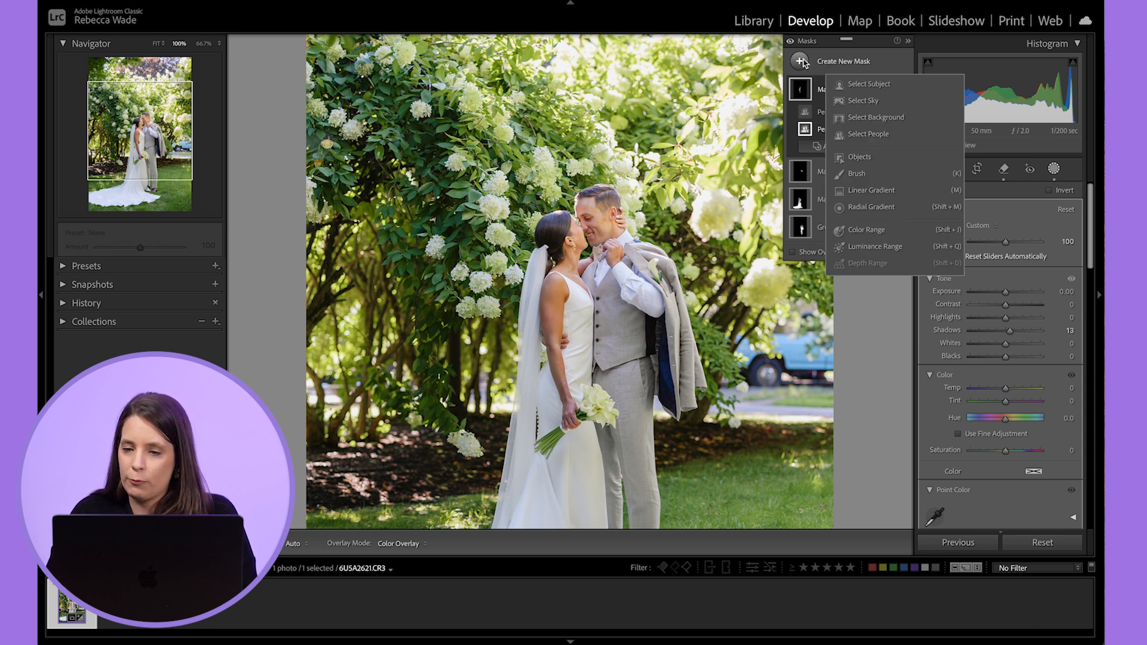
click(860, 175)
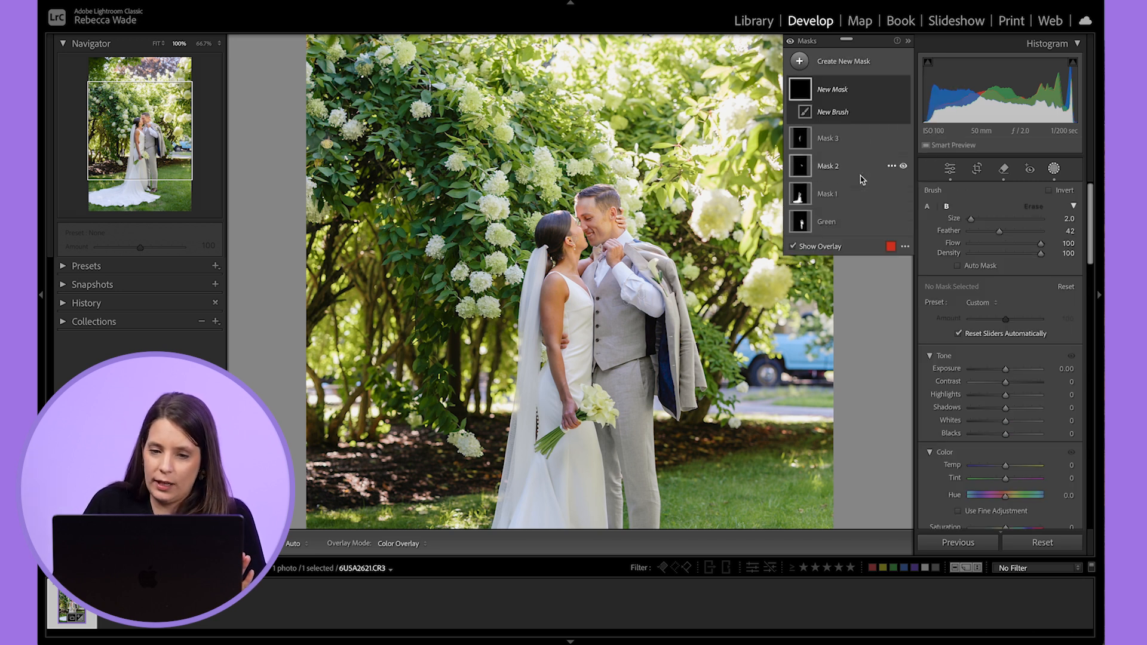
key(z)
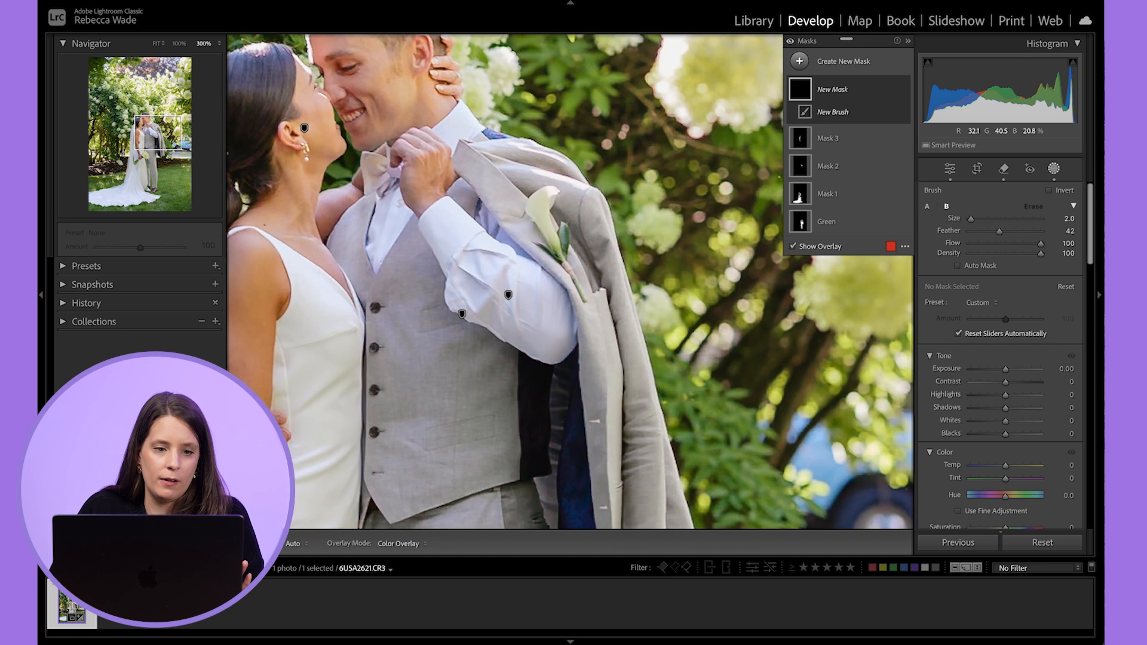
drag(157, 137, 141, 154)
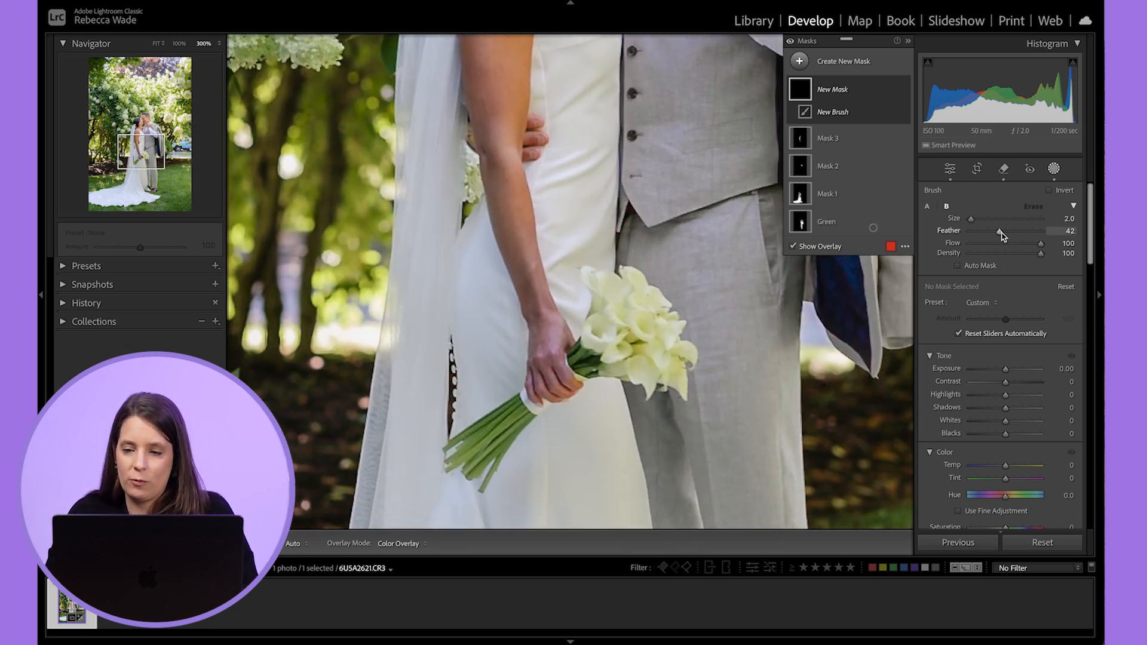
drag(1000, 231, 1010, 233)
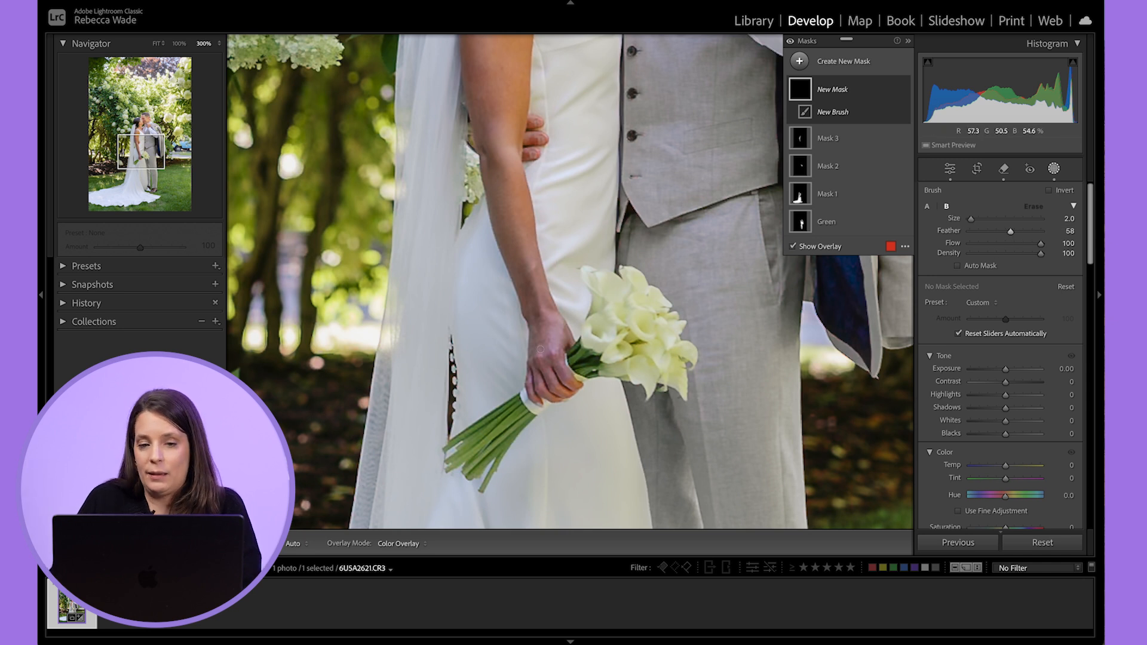
key(bracketright)
key(bracketright)
key(bracketright)
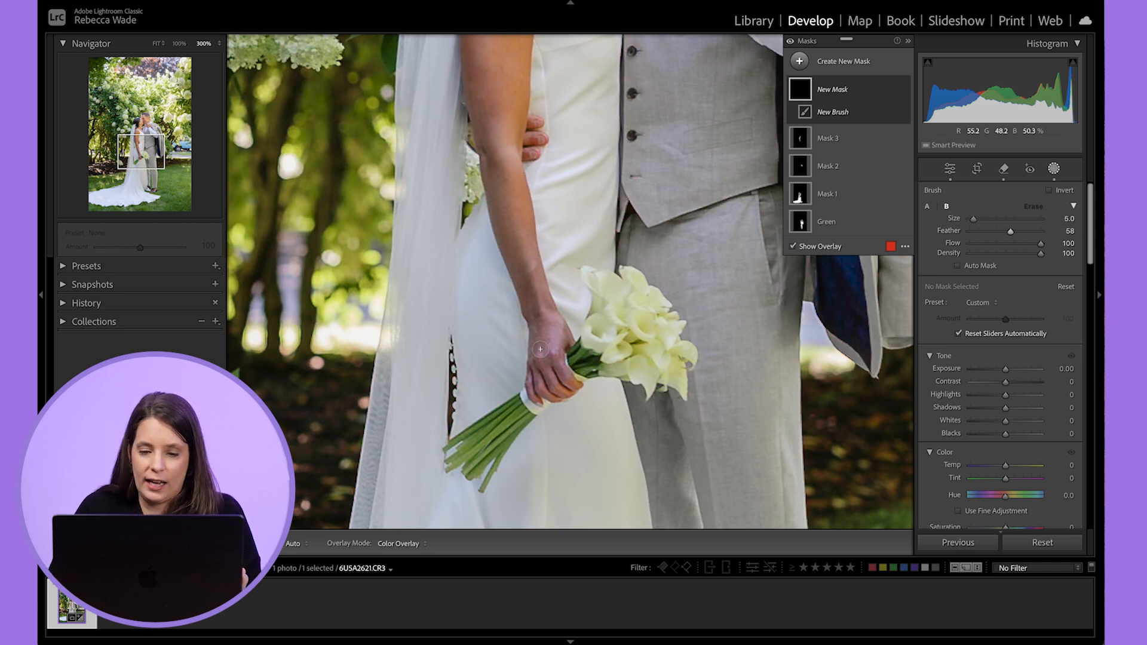
mouse_move(540, 349)
mouse_down()
mouse_move(556, 386)
mouse_move(555, 326)
mouse_move(517, 272)
mouse_move(535, 284)
mouse_move(539, 389)
mouse_move(540, 349)
mouse_up()
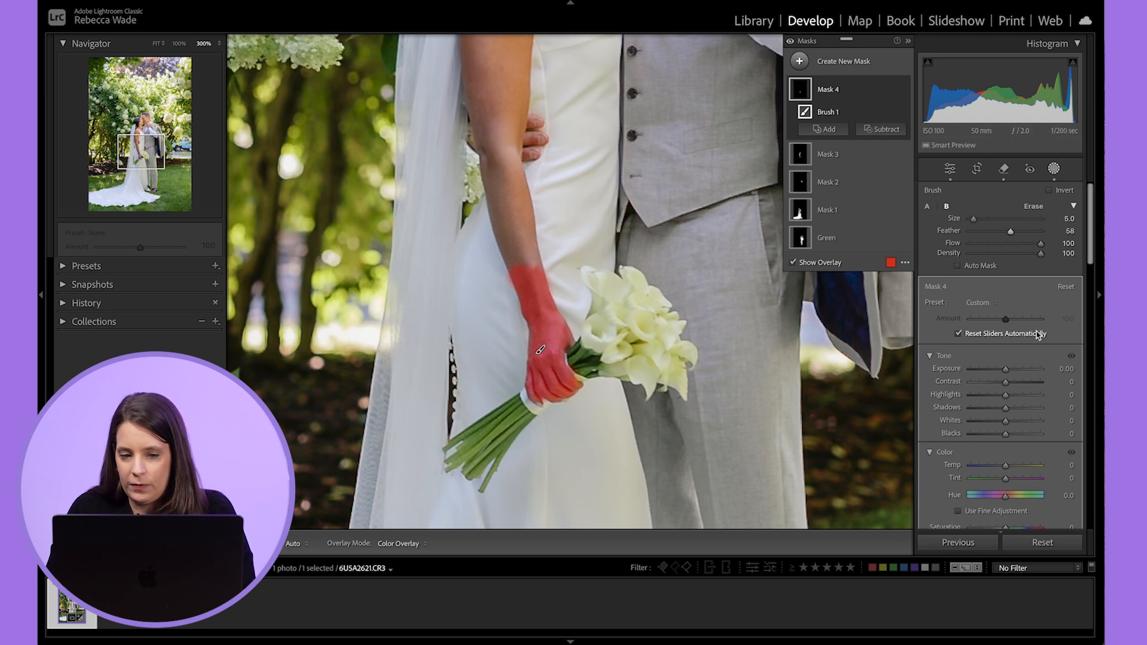
Step: Brighten the bride's hand mask by setting Shadows to 12, and check it without the edit pins
drag(1007, 410, 1012, 414)
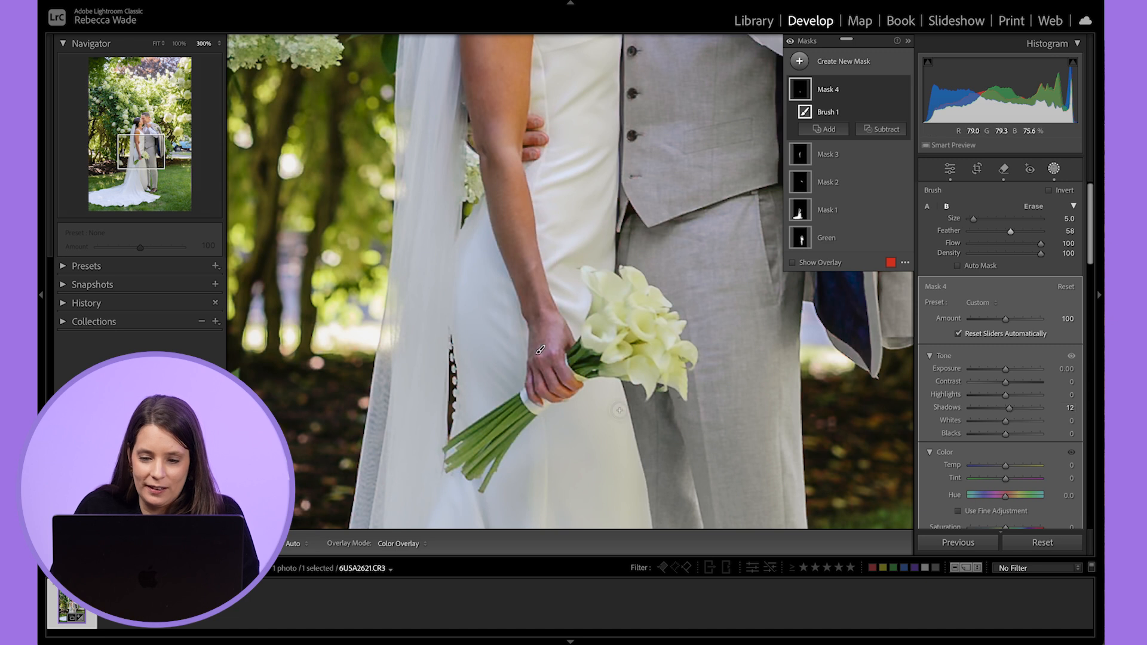
key(h)
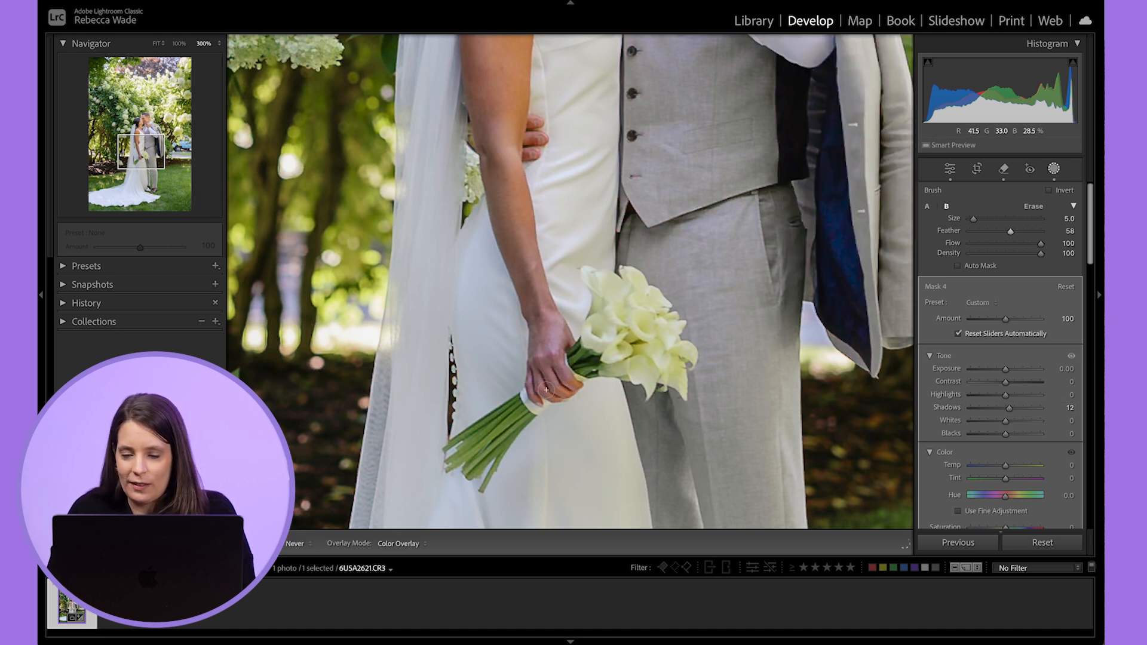
key(h)
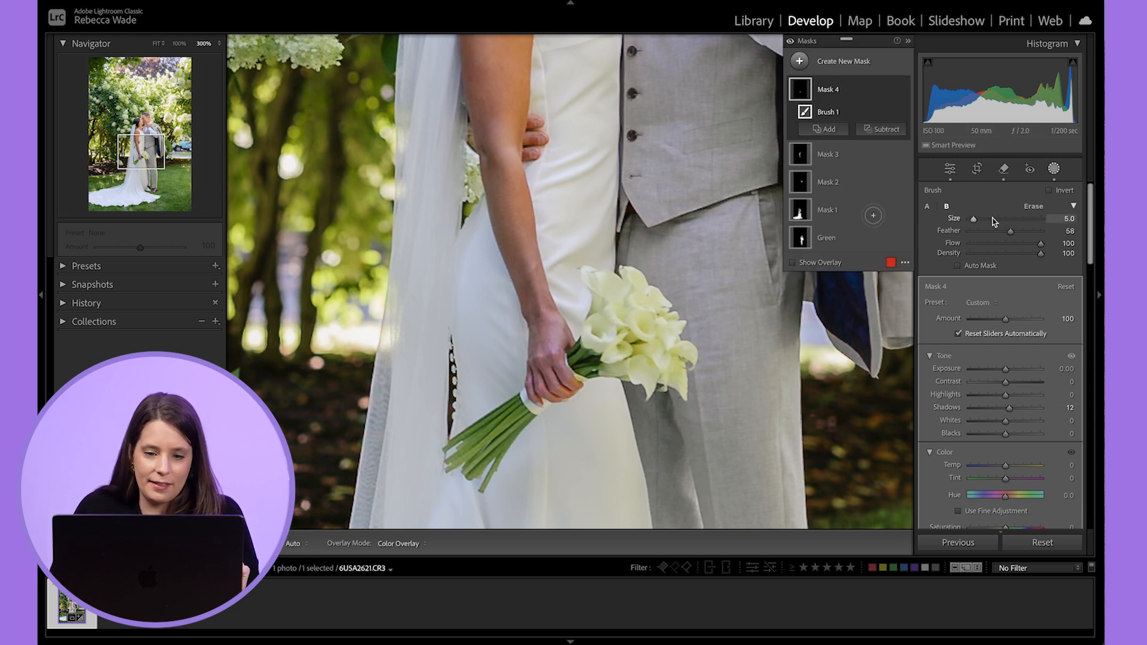
Step: Compare the whole photo with the bride's hand mask and then her skin mask switched off and on
click(157, 45)
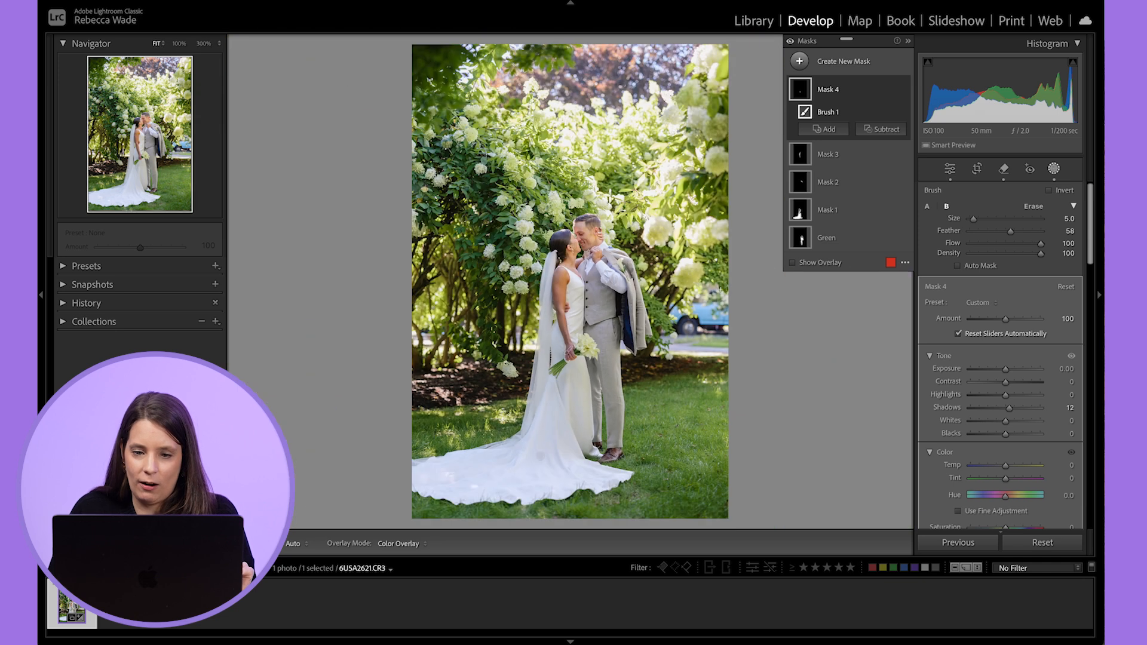
click(903, 90)
click(904, 90)
click(903, 89)
click(904, 90)
click(903, 90)
click(904, 90)
click(903, 89)
click(903, 89)
click(903, 155)
click(904, 155)
click(904, 154)
click(904, 155)
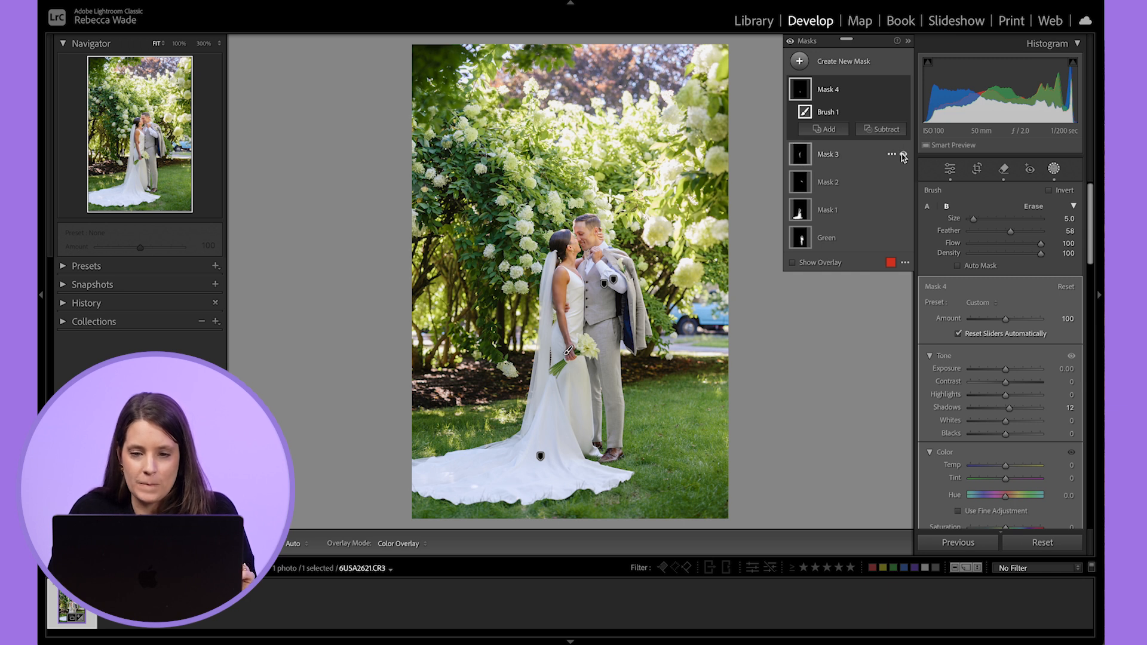
click(904, 154)
click(903, 155)
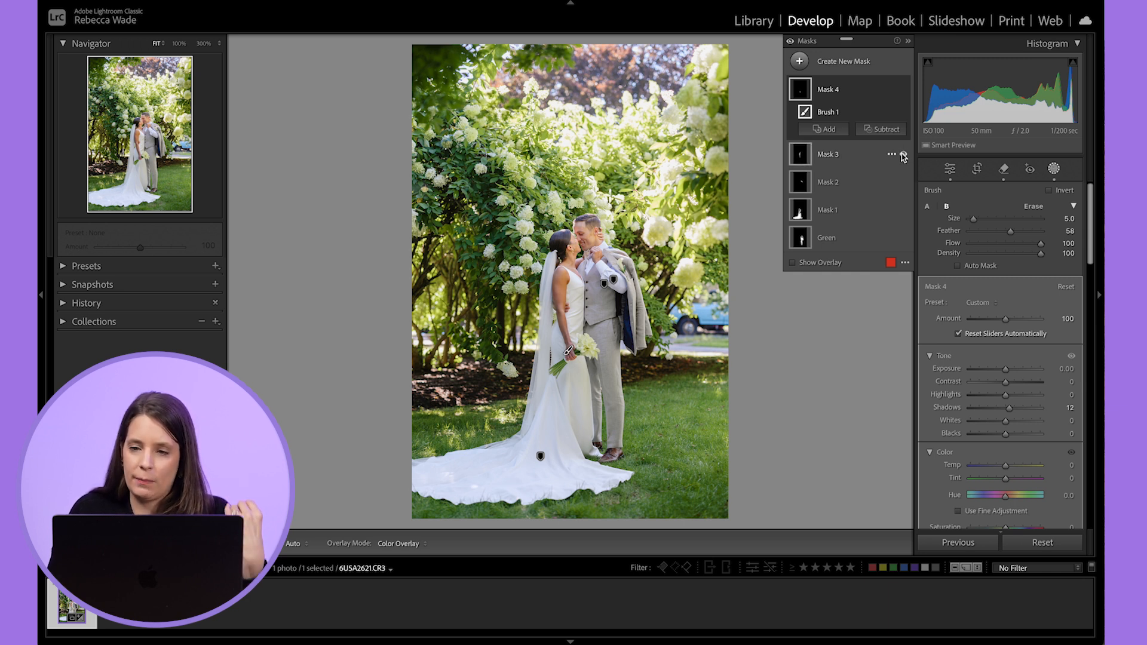
Step: Create a new People mask covering only the groom's facial skin
click(801, 61)
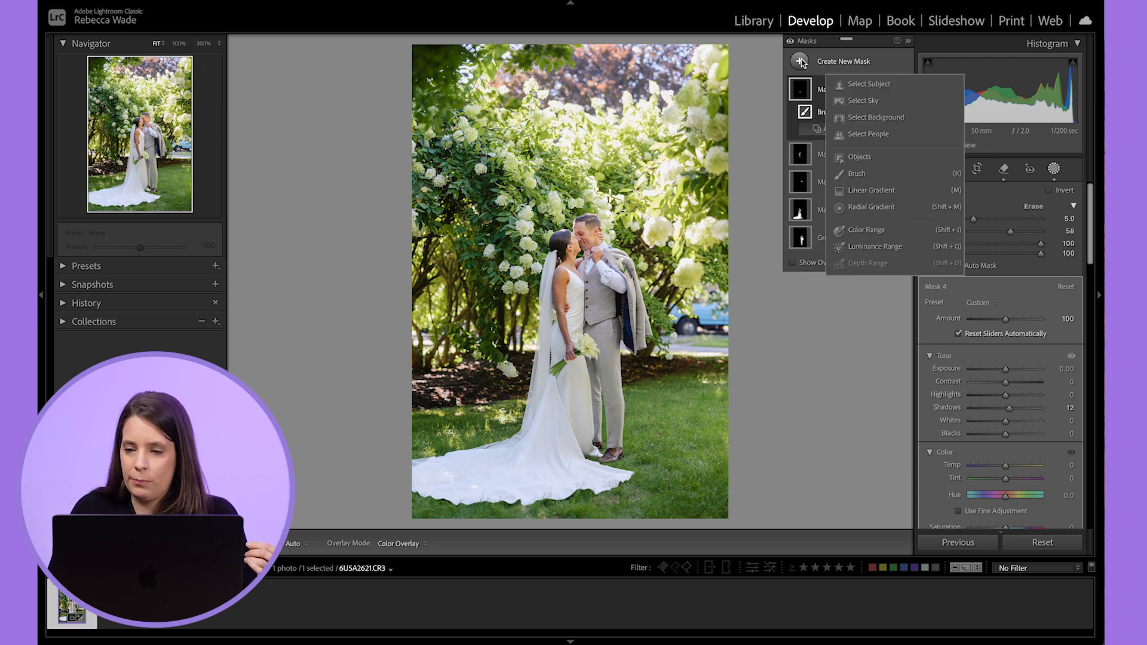
click(852, 135)
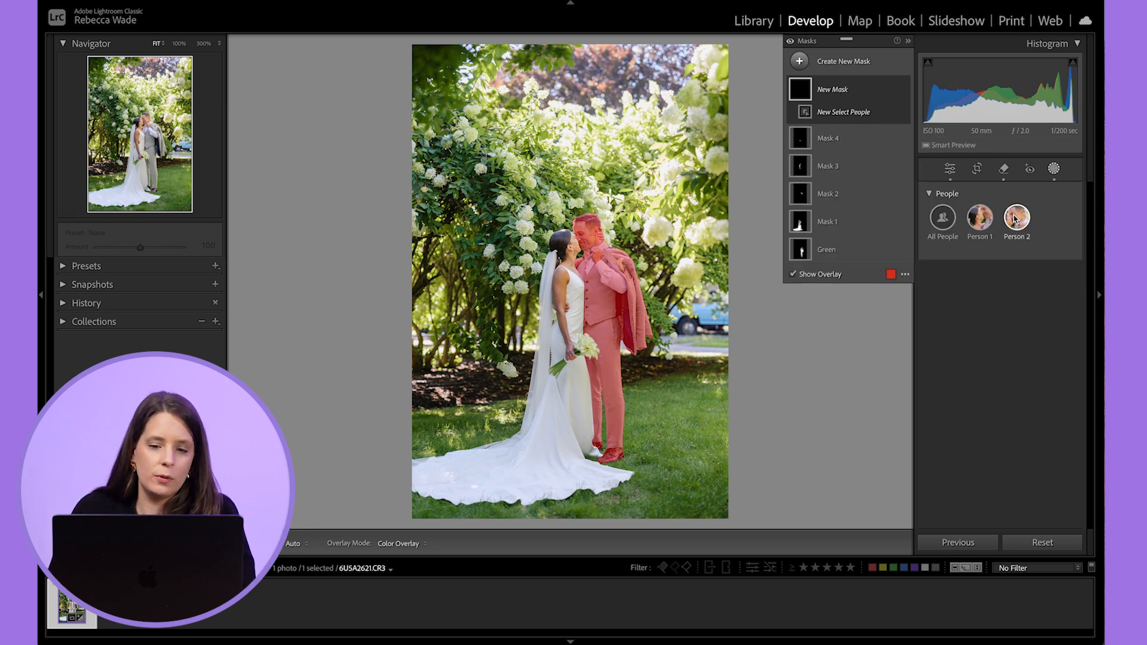
click(965, 292)
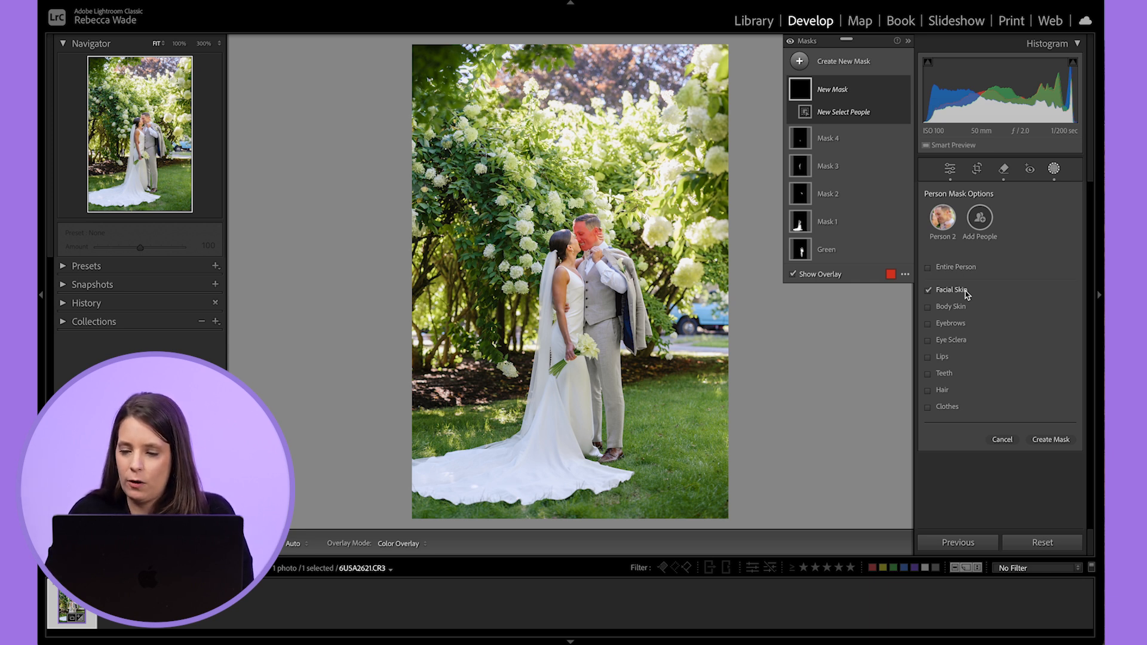
click(1051, 440)
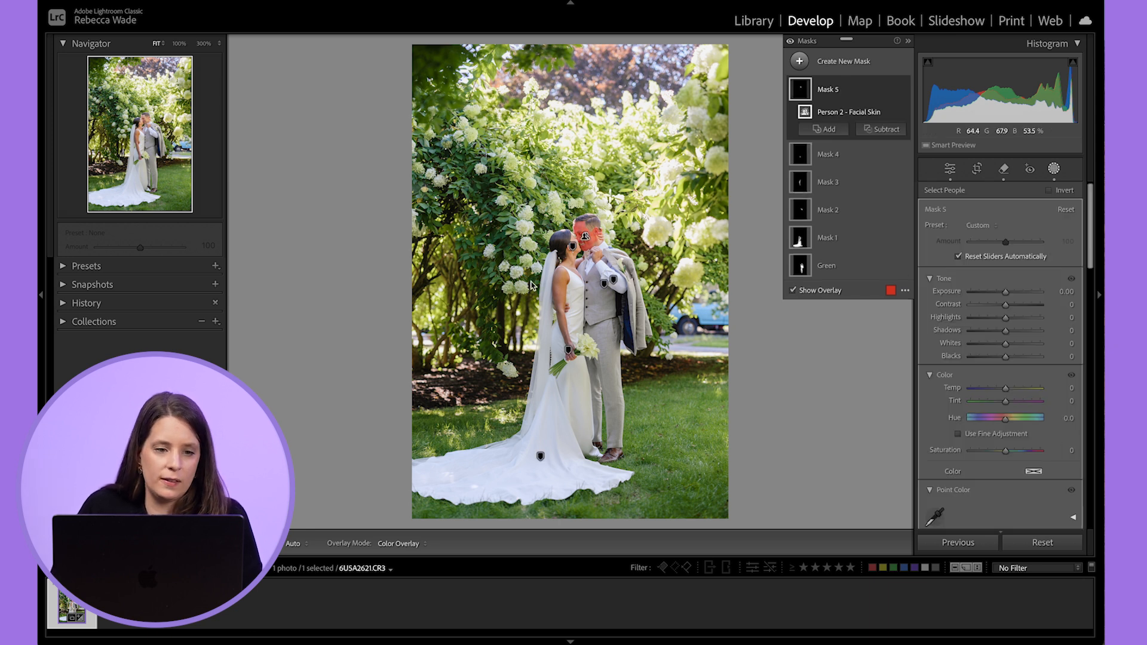
Step: Shift the groom's facial skin mask away from green by setting its Tint to 8
key(super+equal)
key(super+equal)
key(super+equal)
drag(150, 143, 149, 133)
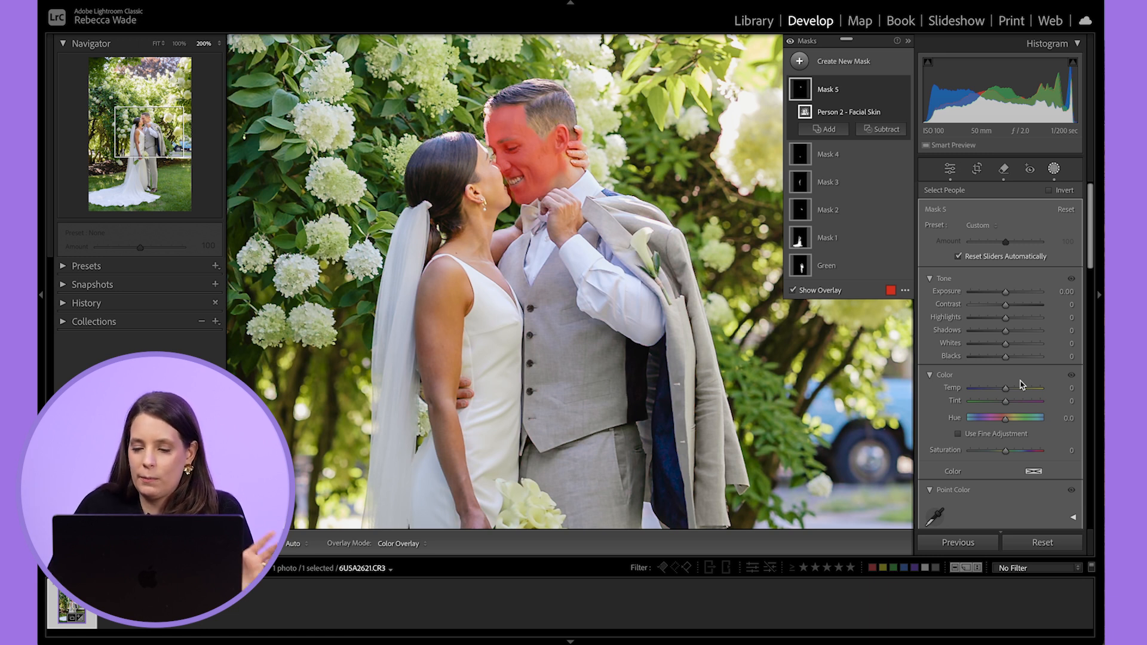
click(930, 490)
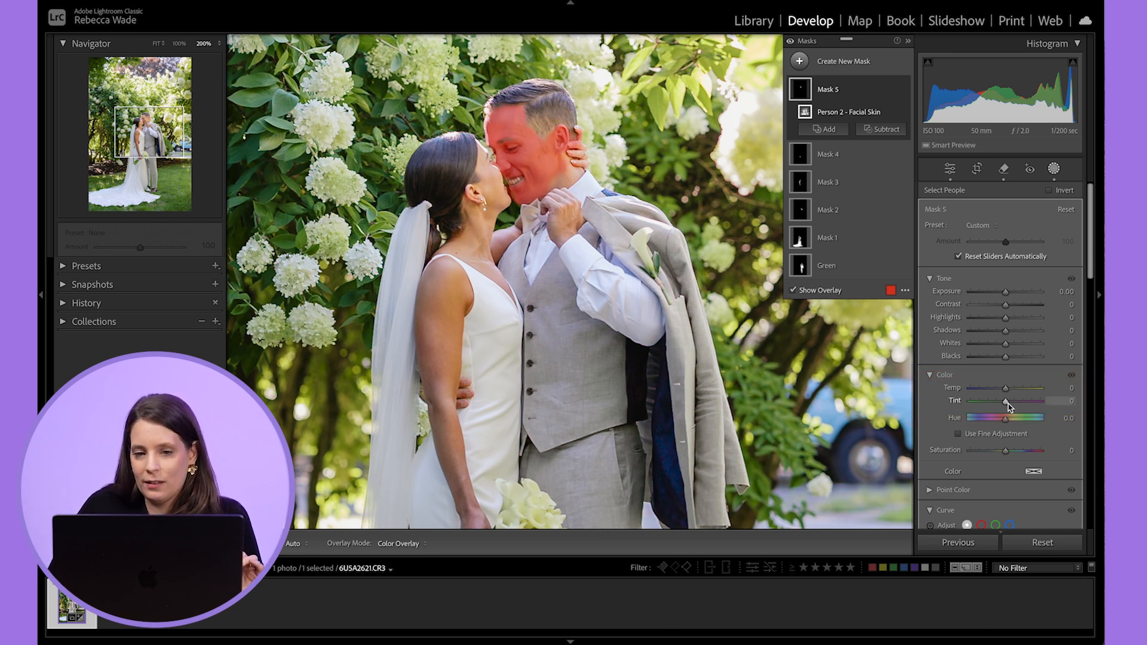
drag(1008, 403, 1010, 405)
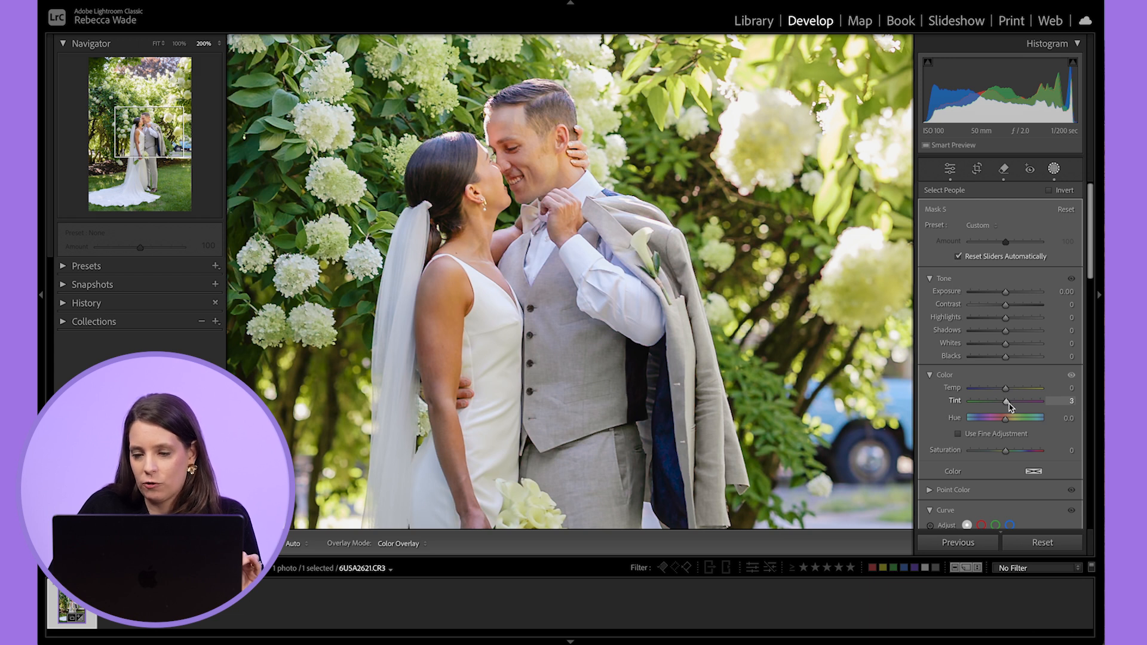
drag(1008, 403, 1010, 404)
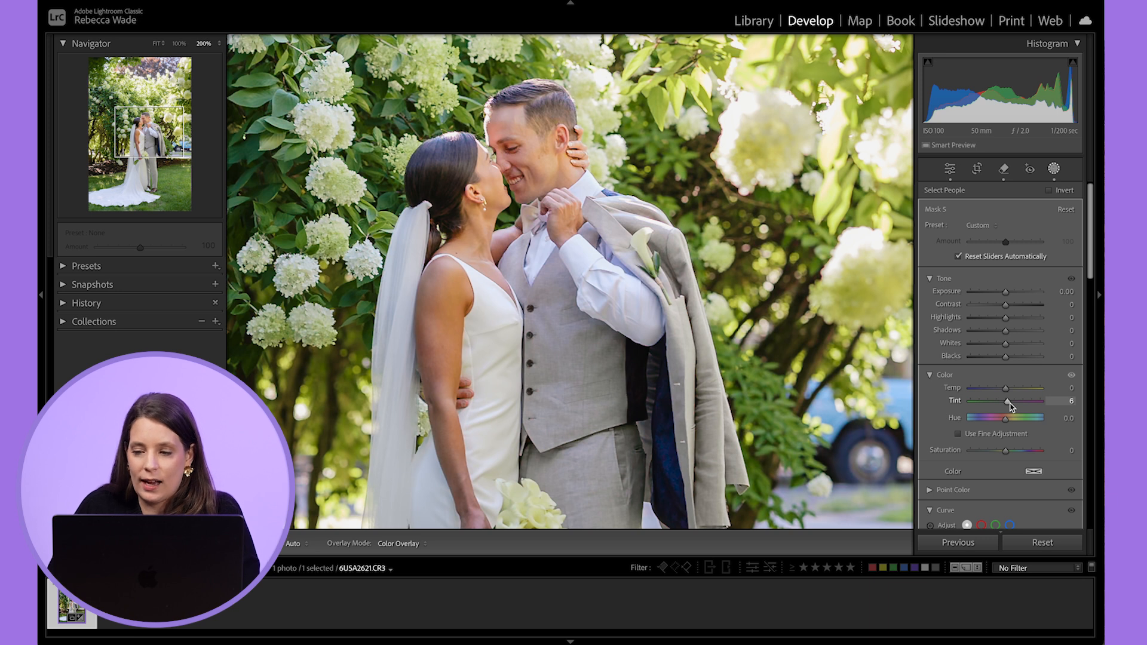
drag(1009, 403, 1012, 405)
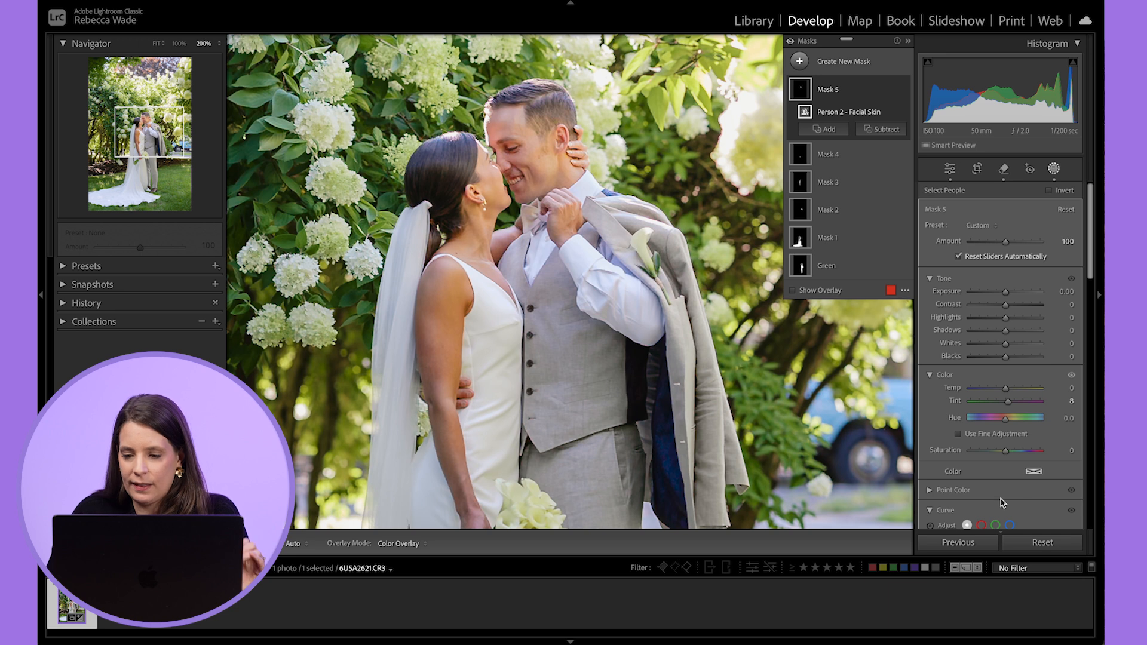
Step: Sample the groom's facial skin tone with Point Color in his mask and set its Sat. Shift to -2
scroll(1002, 497, down, 1)
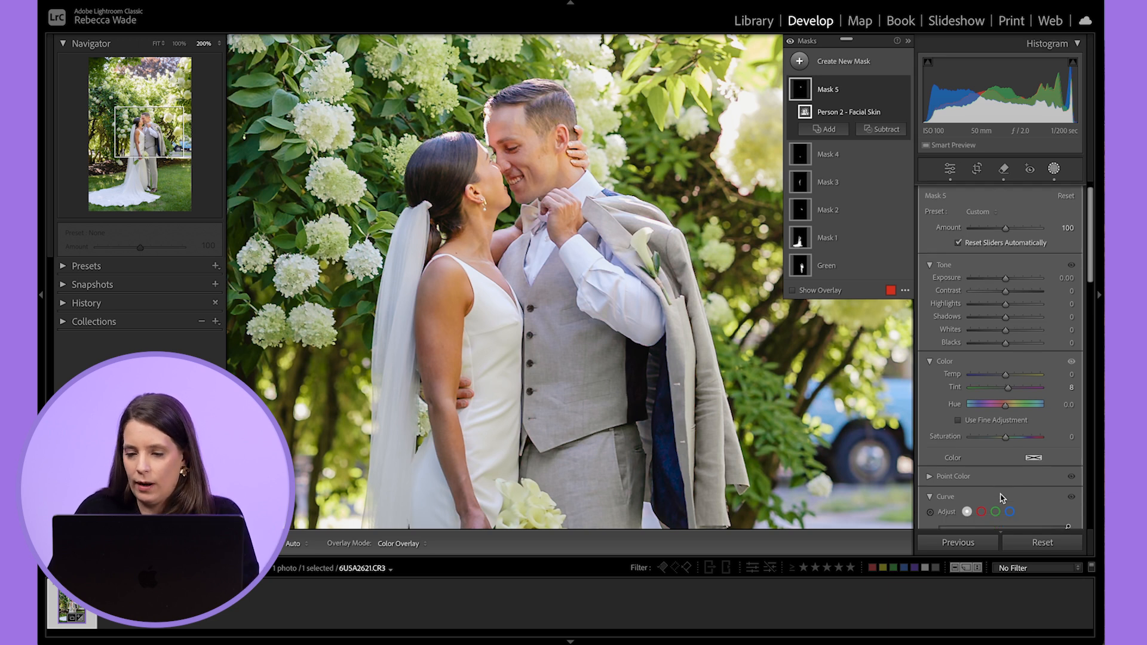
scroll(1001, 498, down, 10)
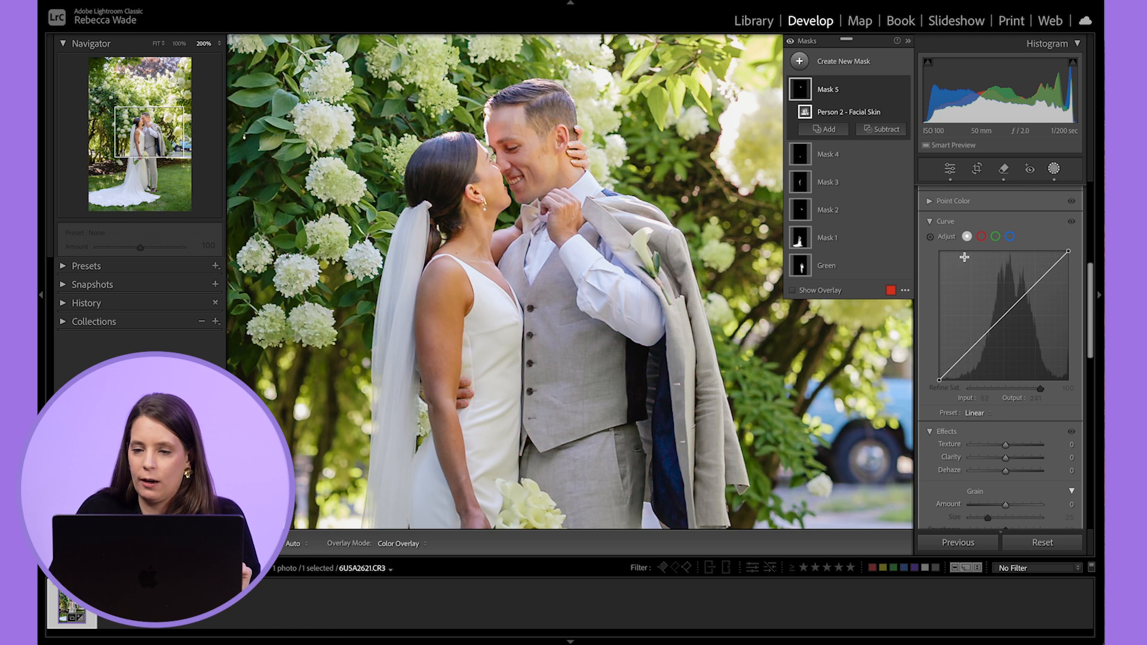
click(930, 202)
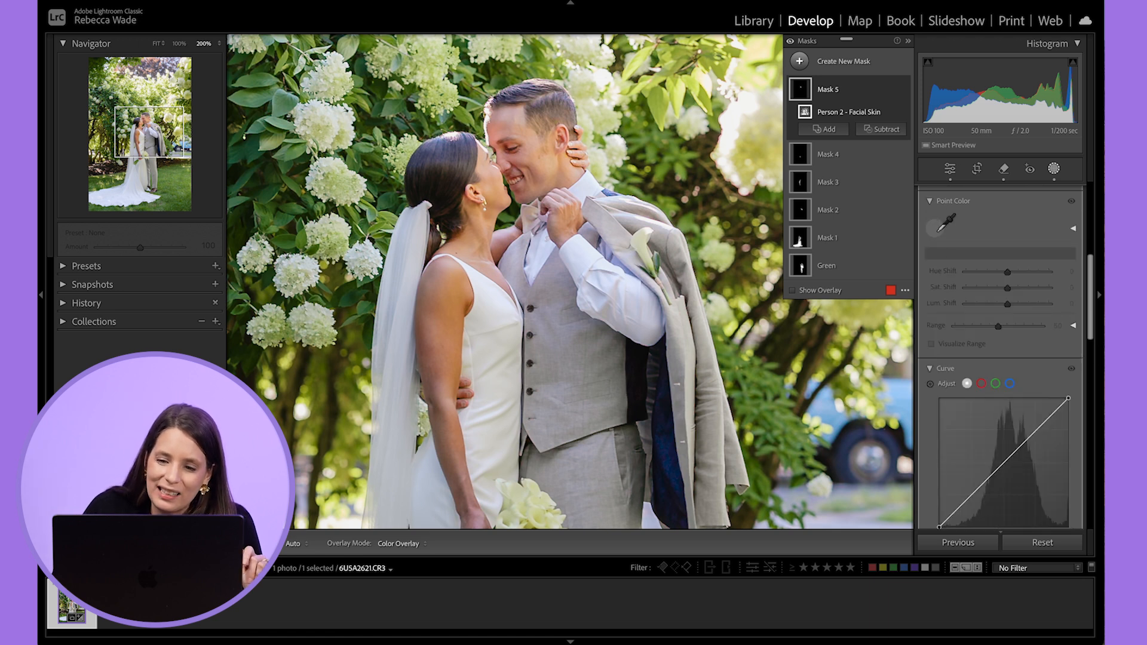
click(944, 224)
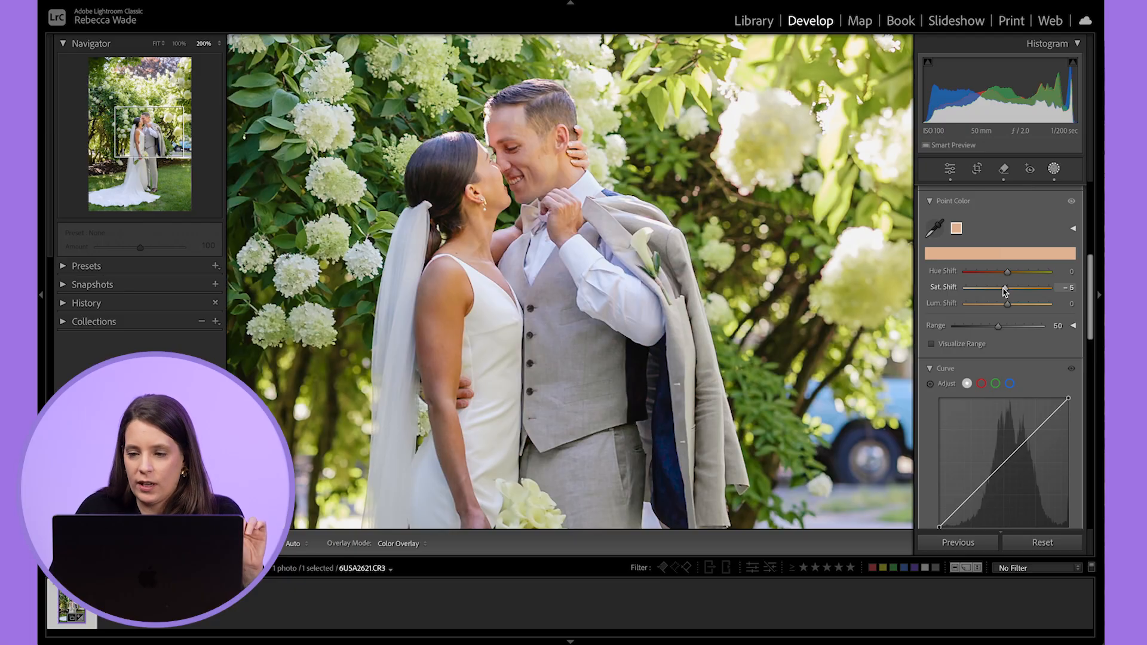
mouse_move(1005, 291)
mouse_down()
mouse_move(980, 292)
mouse_move(996, 292)
mouse_up()
double_click(940, 288)
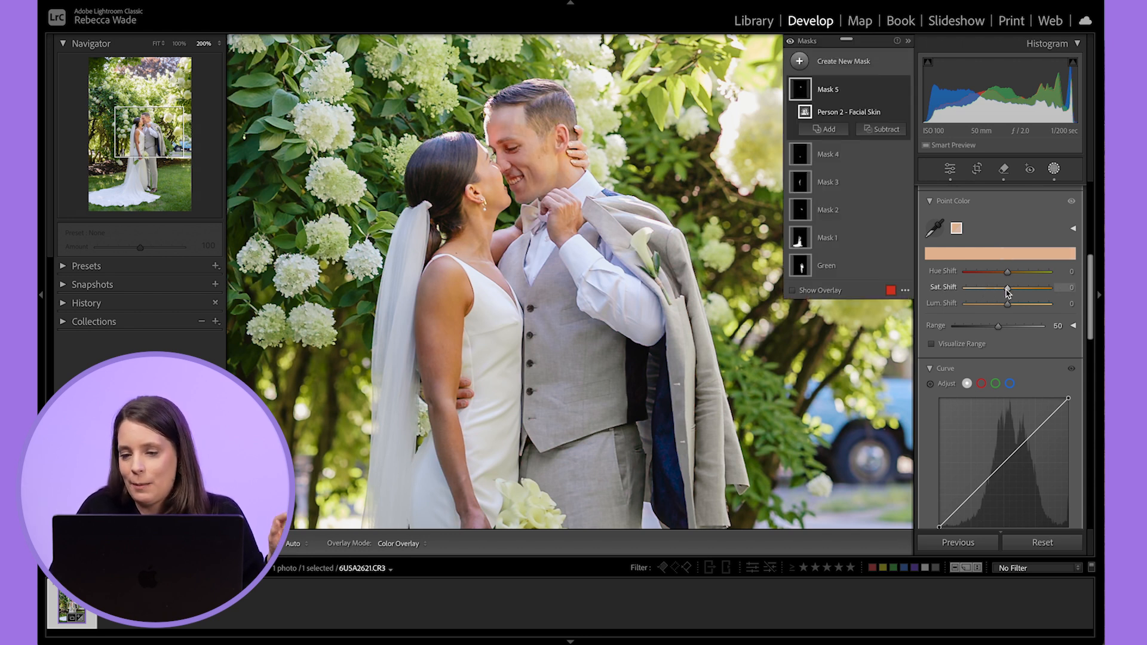
drag(1007, 289, 1007, 288)
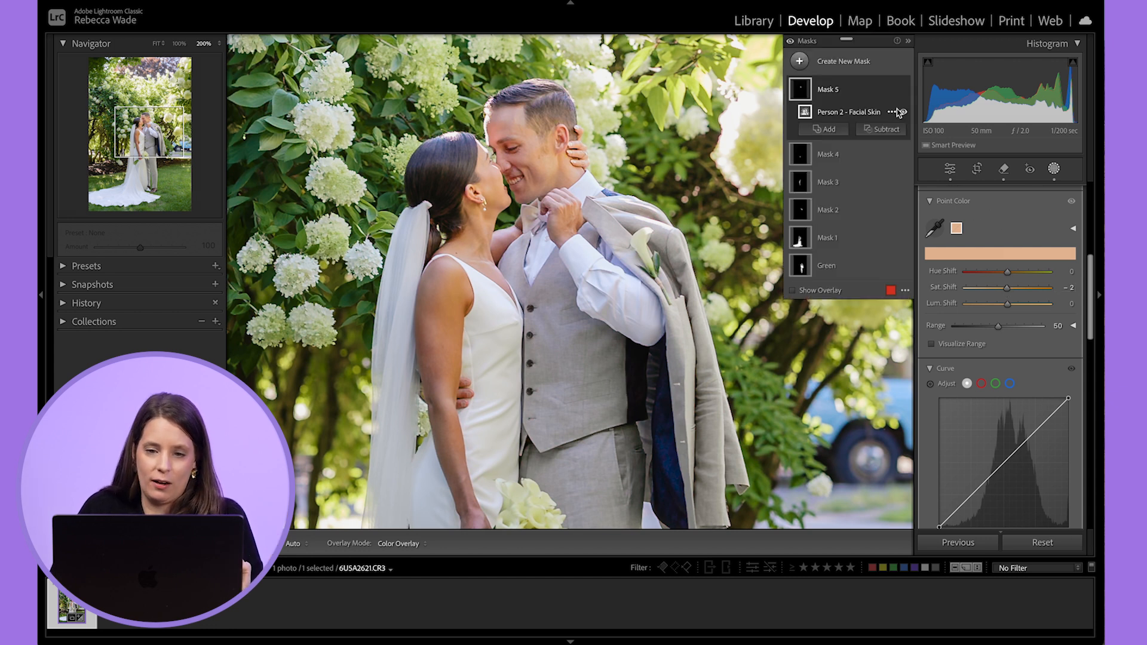
Step: Compare the photo with the groom's facial skin mask switched off and on, and view the whole image
click(903, 91)
click(903, 90)
click(903, 91)
click(903, 91)
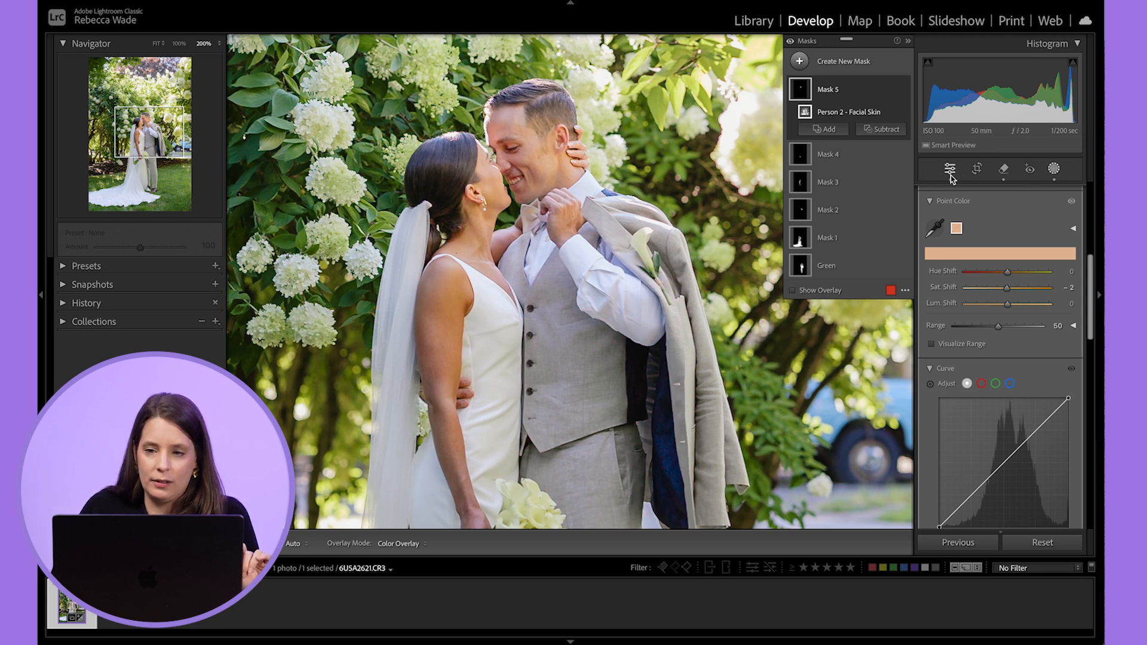
key(z)
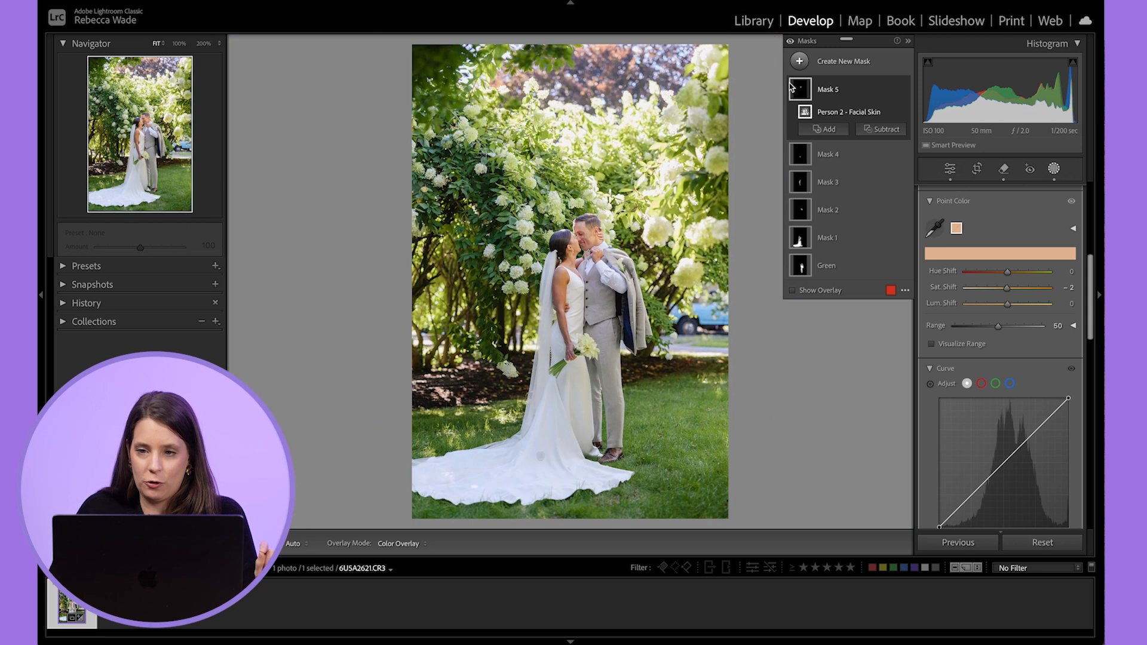